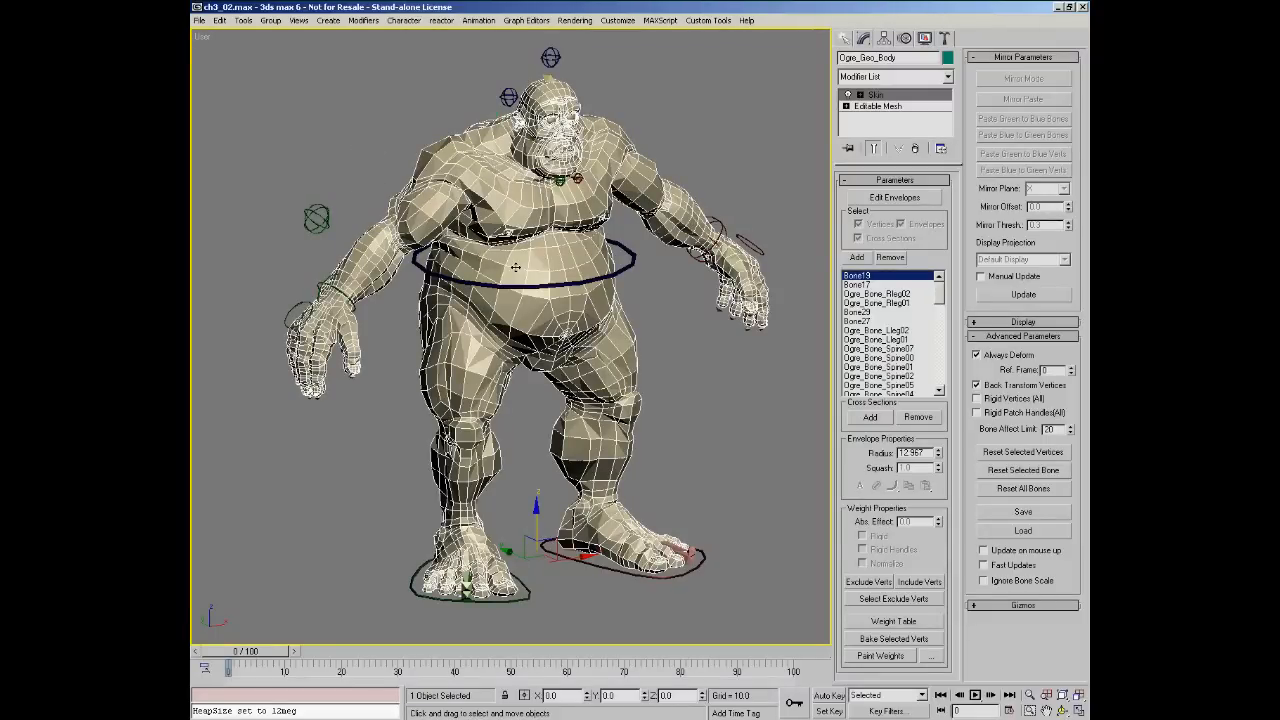
# Step: Inspect the right forearm bone's envelope and the surrounding hand mesh in envelope editing, and leave that mode
pyautogui.click(895, 197)
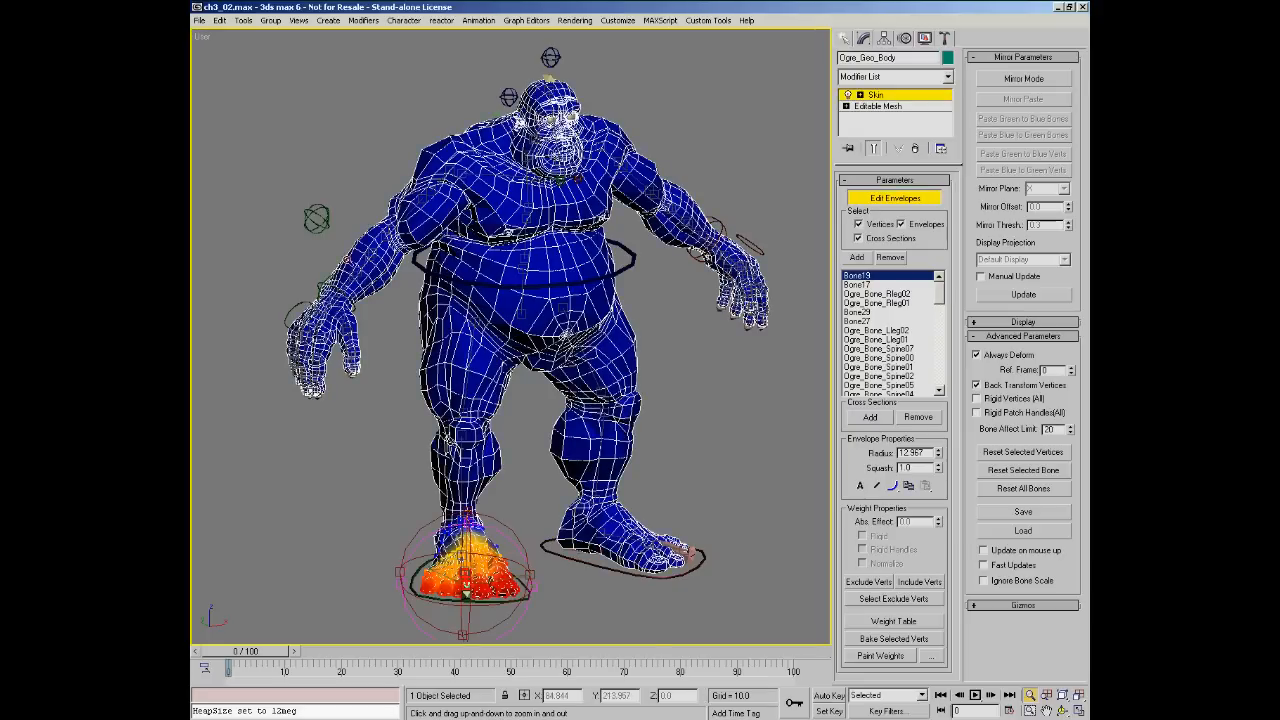
pyautogui.scroll(5, 370, 262)
pyautogui.click(378, 266)
pyautogui.keyDown('alt'); pyautogui.moveTo(466, 320); pyautogui.dragTo(590, 326, button='middle'); pyautogui.keyUp('alt')
pyautogui.moveTo(328, 296); pyautogui.dragTo(490, 300, button='middle')
pyautogui.scroll(3, 500, 310)
pyautogui.keyDown('alt'); pyautogui.moveTo(522, 345); pyautogui.dragTo(536, 470, button='middle'); pyautogui.keyUp('alt')
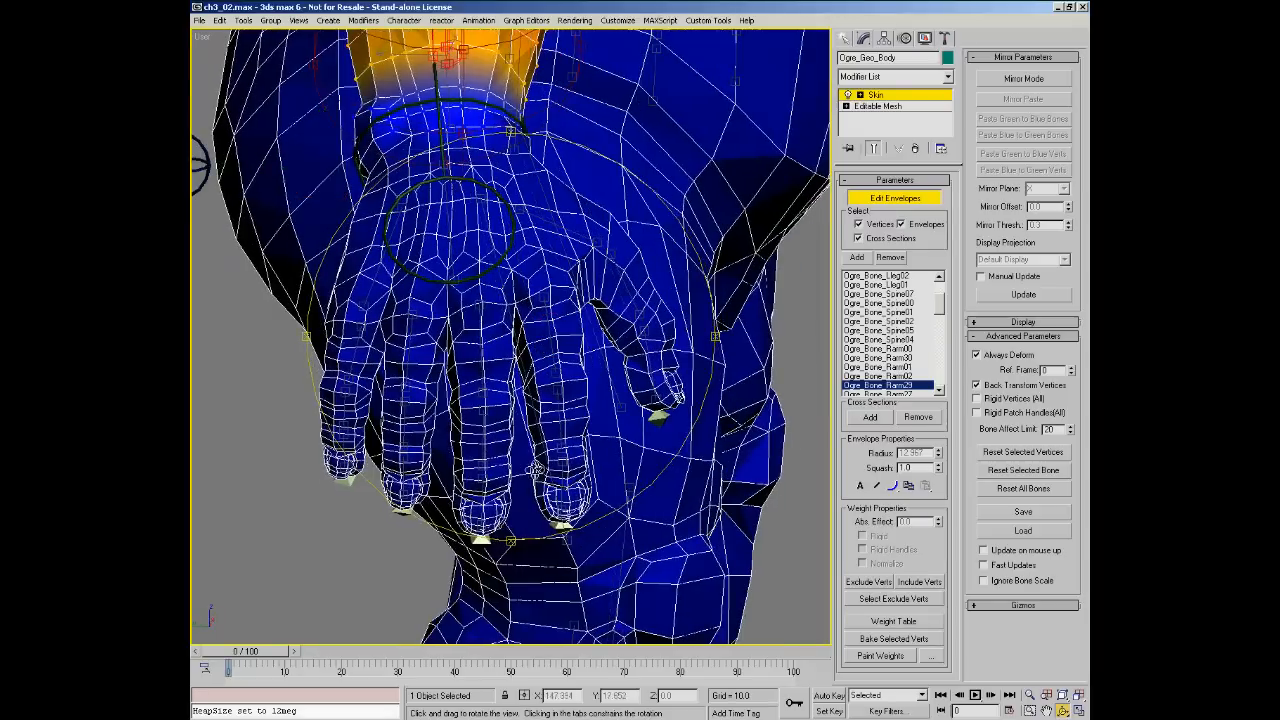
pyautogui.moveTo(685, 329); pyautogui.dragTo(590, 345)
pyautogui.scroll(-5, 514, 360)
pyautogui.moveTo(560, 325); pyautogui.dragTo(524, 277, button='middle')
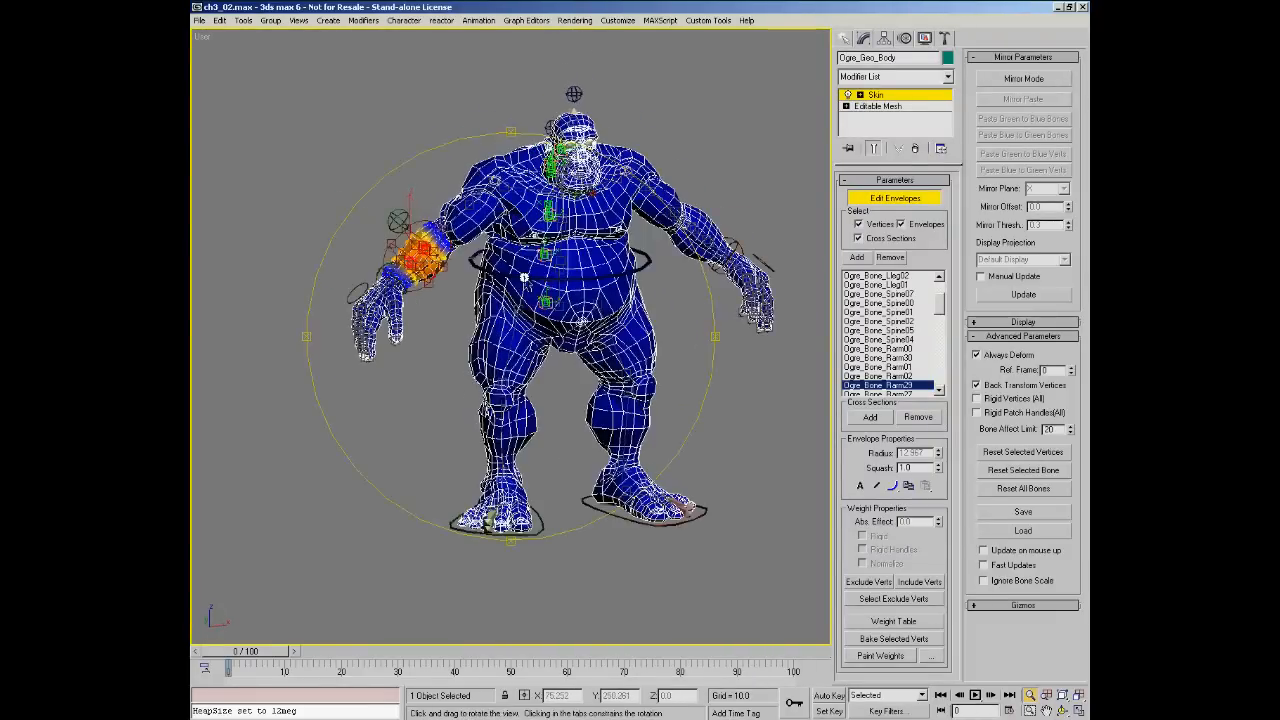
pyautogui.hotkey('ctrl', 'b')
pyautogui.keyDown('alt'); pyautogui.moveTo(612, 291); pyautogui.dragTo(534, 287, button='middle'); pyautogui.keyUp('alt')
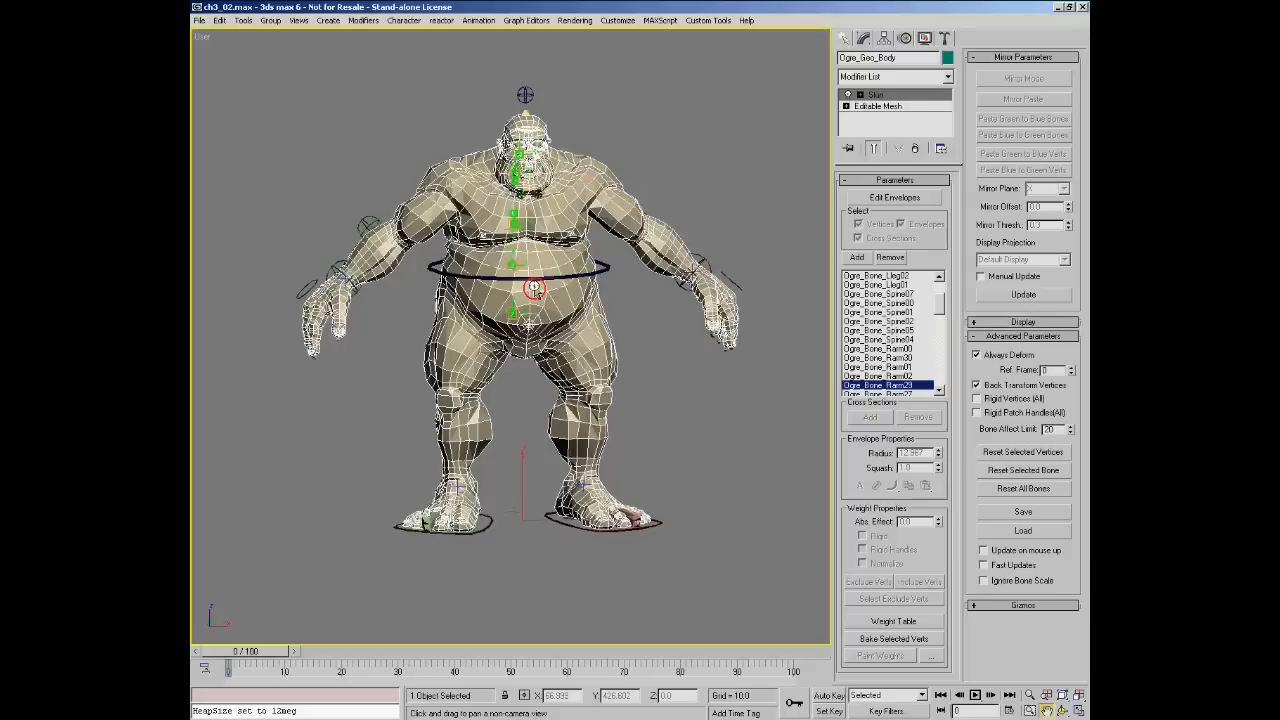
# Step: Add an Edit Mesh modifier between Editable Mesh and Skin and enter its polygon sub-object level
pyautogui.click(880, 106)
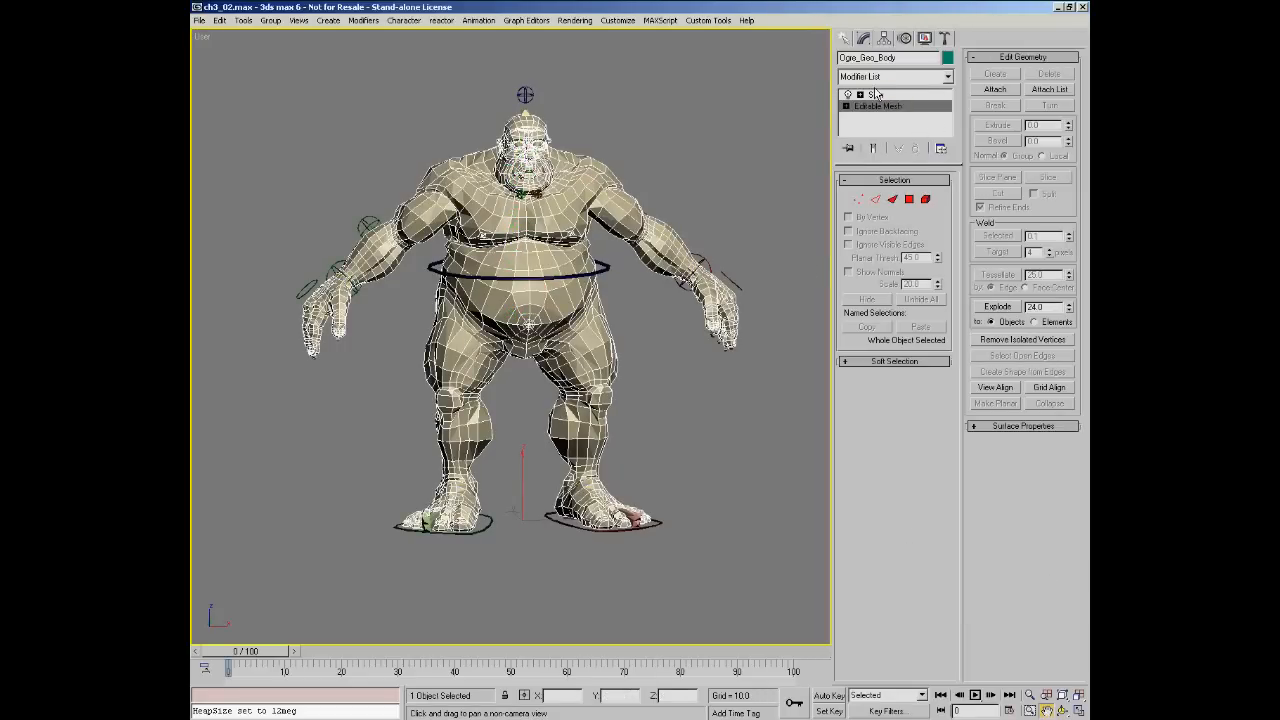
pyautogui.rightClick(490, 453)
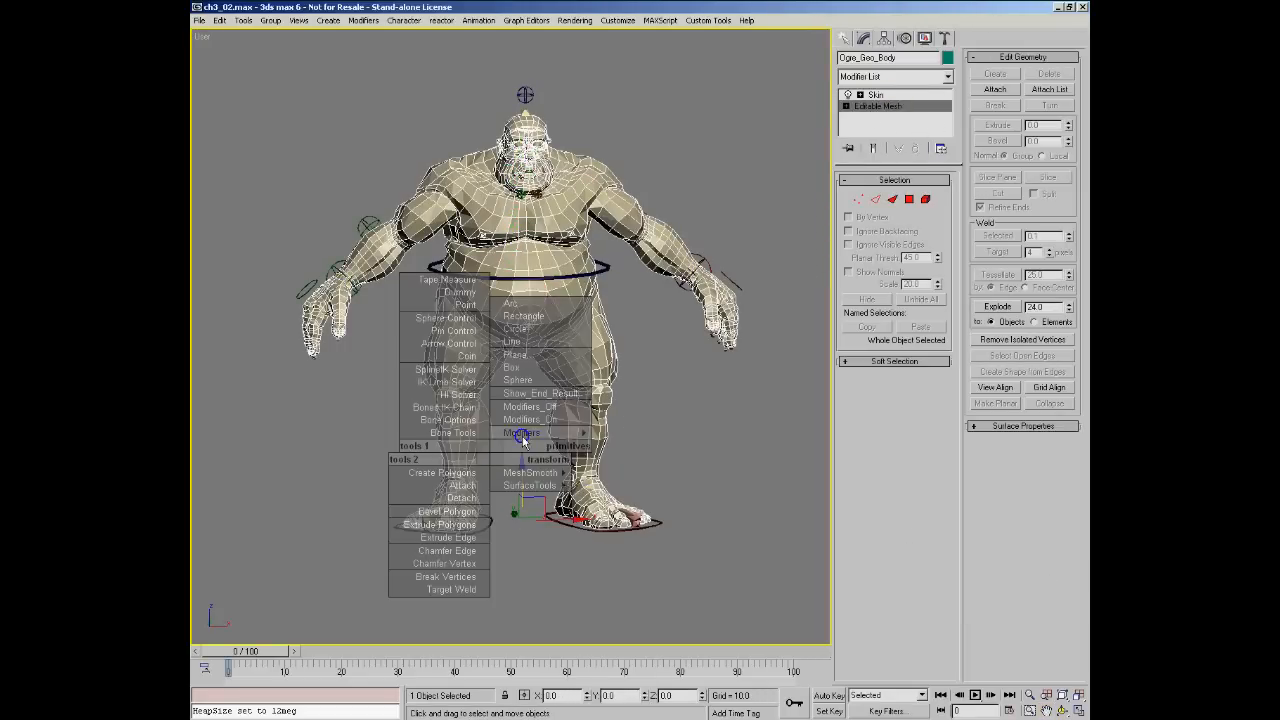
pyautogui.moveTo(521, 432)
pyautogui.moveTo(632, 406)
pyautogui.click(770, 381)
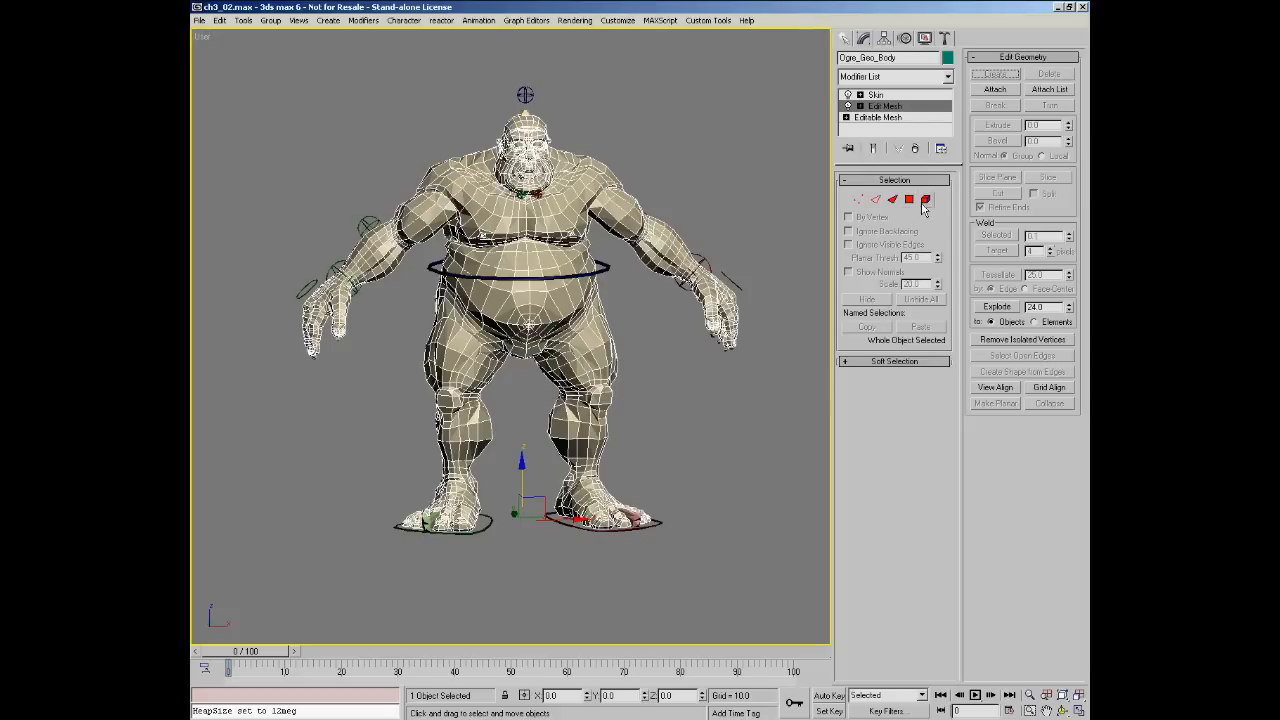
pyautogui.click(909, 199)
# Step: Hide the body's polygons, leaving only the ogre's right arm with the adjoining shoulder and side of the torso
pyautogui.click(515, 165)
pyautogui.moveTo(589, 284); pyautogui.dragTo(556, 280, button='middle')
pyautogui.hotkey('ctrl', 'r')
pyautogui.moveTo(503, 287); pyautogui.dragTo(522, 287)
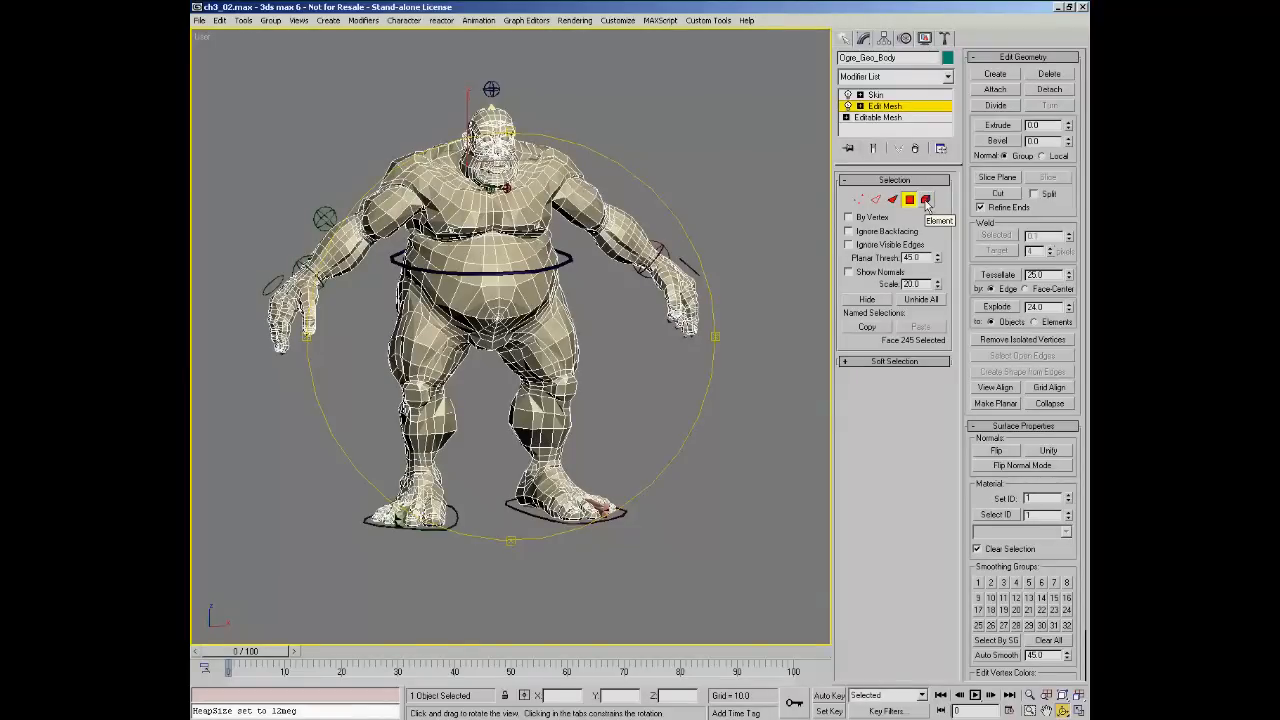
pyautogui.moveTo(566, 275); pyautogui.dragTo(584, 283, button='middle')
pyautogui.rightClick(759, 278)
pyautogui.moveTo(762, 301)
pyautogui.mouseDown()
pyautogui.moveTo(600, 115)
pyautogui.moveTo(472, 192)
pyautogui.moveTo(398, 316)
pyautogui.moveTo(327, 540)
pyautogui.moveTo(777, 512)
pyautogui.moveTo(838, 405)
pyautogui.mouseUp()
pyautogui.click(874, 303)
pyautogui.moveTo(597, 319); pyautogui.dragTo(649, 294, button='middle')
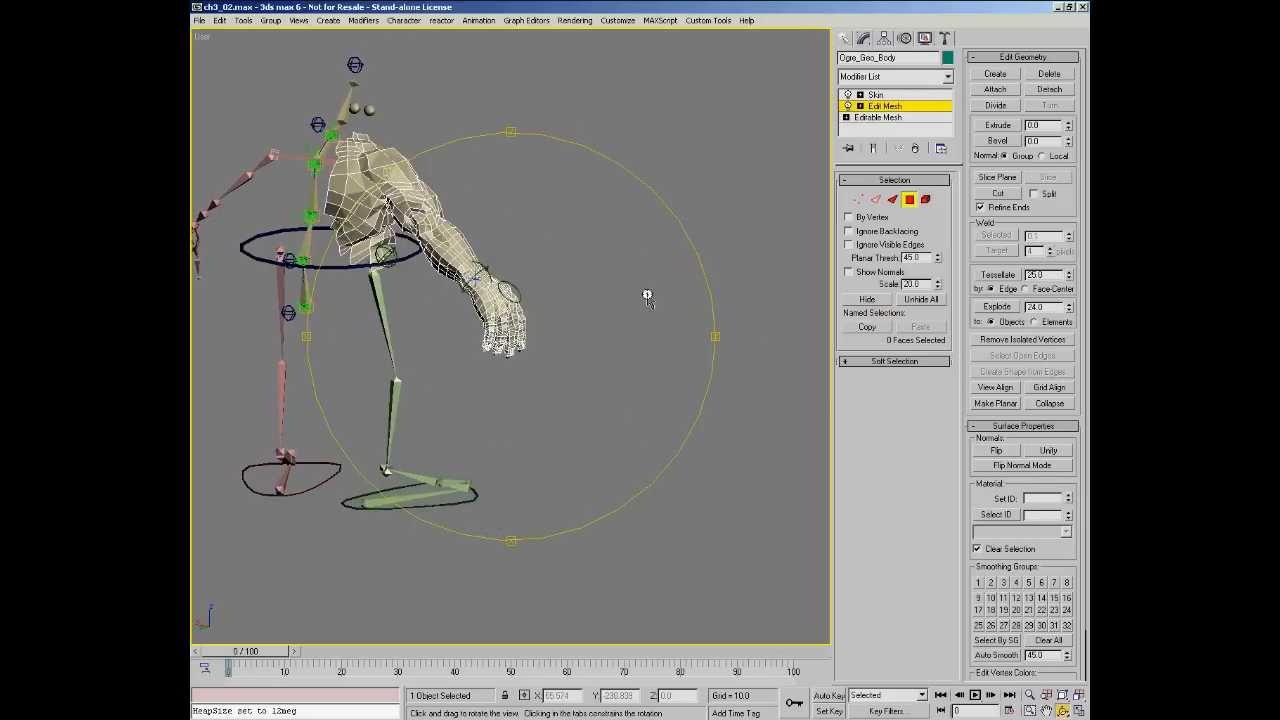
# Step: Hide the leftover torso polygons below the right shoulder, including the stray faces near the waist
pyautogui.scroll(3, 368, 150)
pyautogui.moveTo(368, 150); pyautogui.dragTo(513, 230, button='middle')
pyautogui.moveTo(575, 461)
pyautogui.mouseDown()
pyautogui.moveTo(573, 395)
pyautogui.moveTo(485, 309)
pyautogui.moveTo(350, 451)
pyautogui.mouseUp()
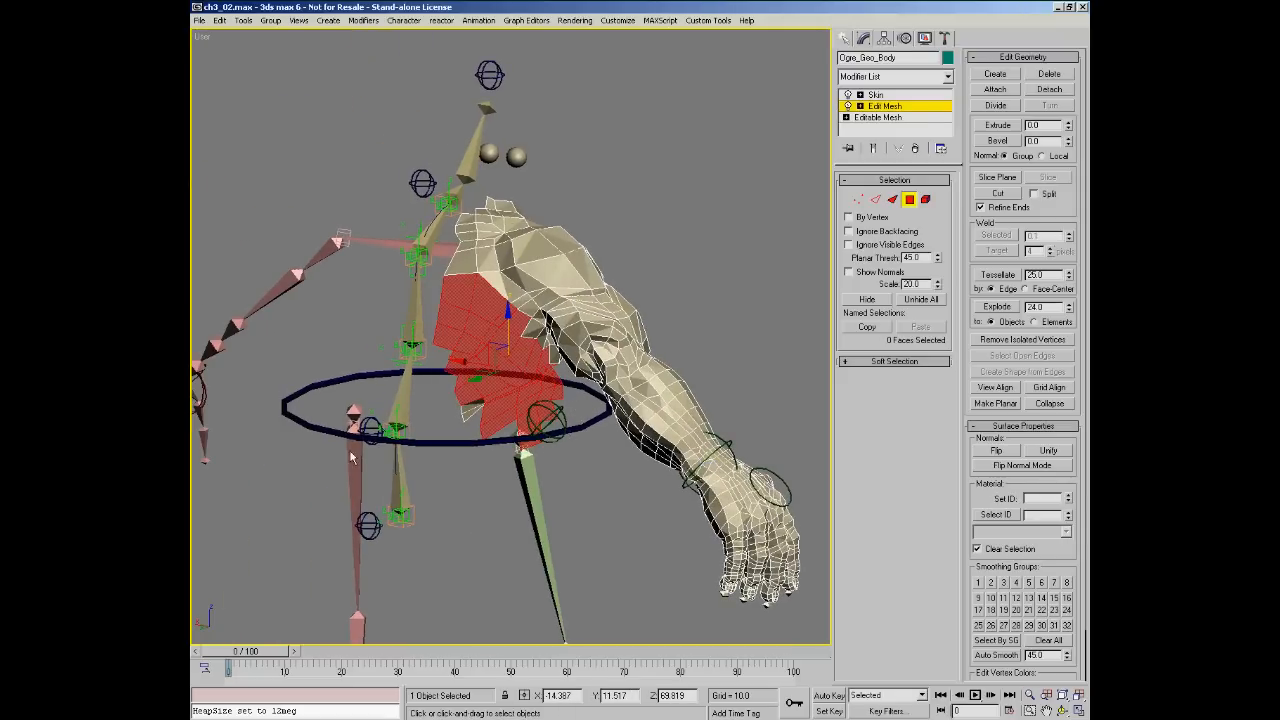
pyautogui.click(867, 299)
pyautogui.moveTo(486, 425); pyautogui.dragTo(457, 325, button='middle')
pyautogui.moveTo(405, 304); pyautogui.dragTo(500, 297)
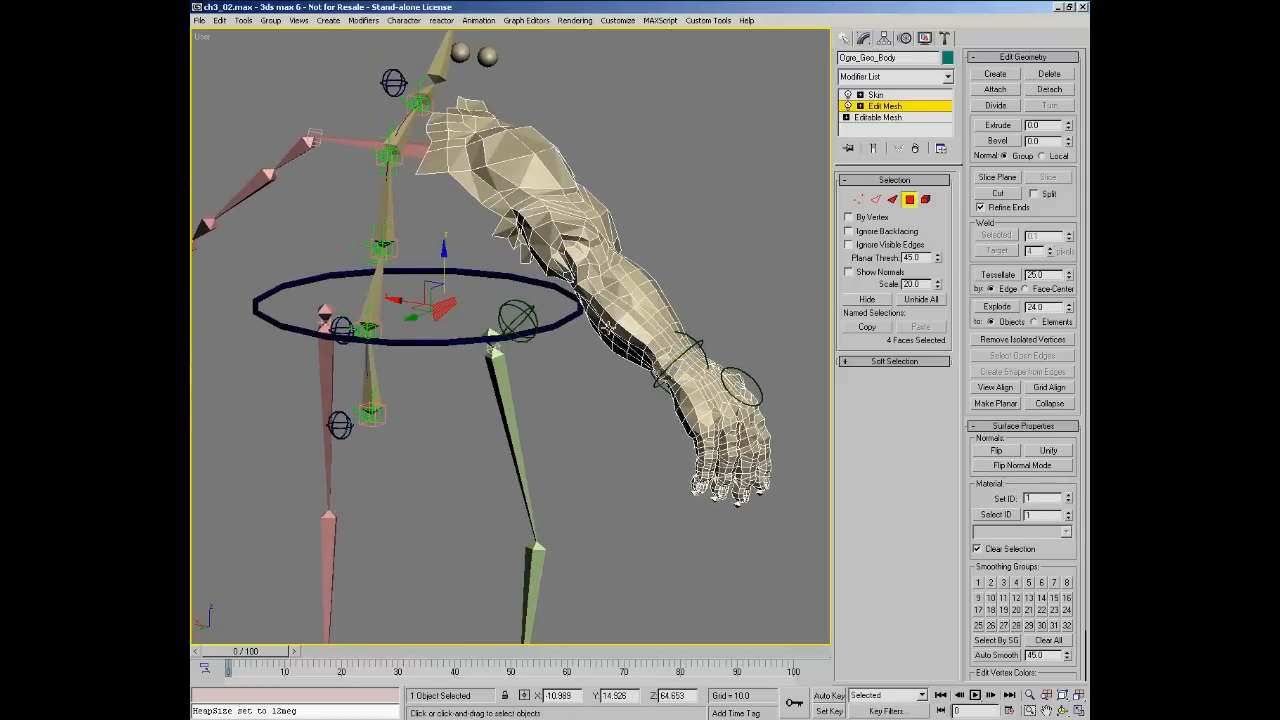
pyautogui.click(858, 299)
# Step: Select and hide the polygons of the right hand's three outer fingers, keeping the index finger and thumb
pyautogui.moveTo(444, 307); pyautogui.dragTo(408, 296, button='middle')
pyautogui.keyDown('alt'); pyautogui.moveTo(408, 296); pyautogui.dragTo(497, 315, button='middle'); pyautogui.keyUp('alt')
pyautogui.moveTo(497, 315)
pyautogui.mouseDown(button='middle')
pyautogui.moveTo(519, 324)
pyautogui.moveTo(508, 378)
pyautogui.mouseUp(button='middle')
pyautogui.keyDown('ctrl'); pyautogui.keyDown('alt'); pyautogui.moveTo(508, 378); pyautogui.dragTo(496, 346, button='middle'); pyautogui.keyUp('alt'); pyautogui.keyUp('ctrl')
pyautogui.press('F4')
pyautogui.moveTo(242, 383)
pyautogui.mouseDown()
pyautogui.moveTo(394, 563)
pyautogui.moveTo(594, 543)
pyautogui.moveTo(600, 429)
pyautogui.moveTo(578, 284)
pyautogui.moveTo(358, 210)
pyautogui.moveTo(242, 213)
pyautogui.mouseUp()
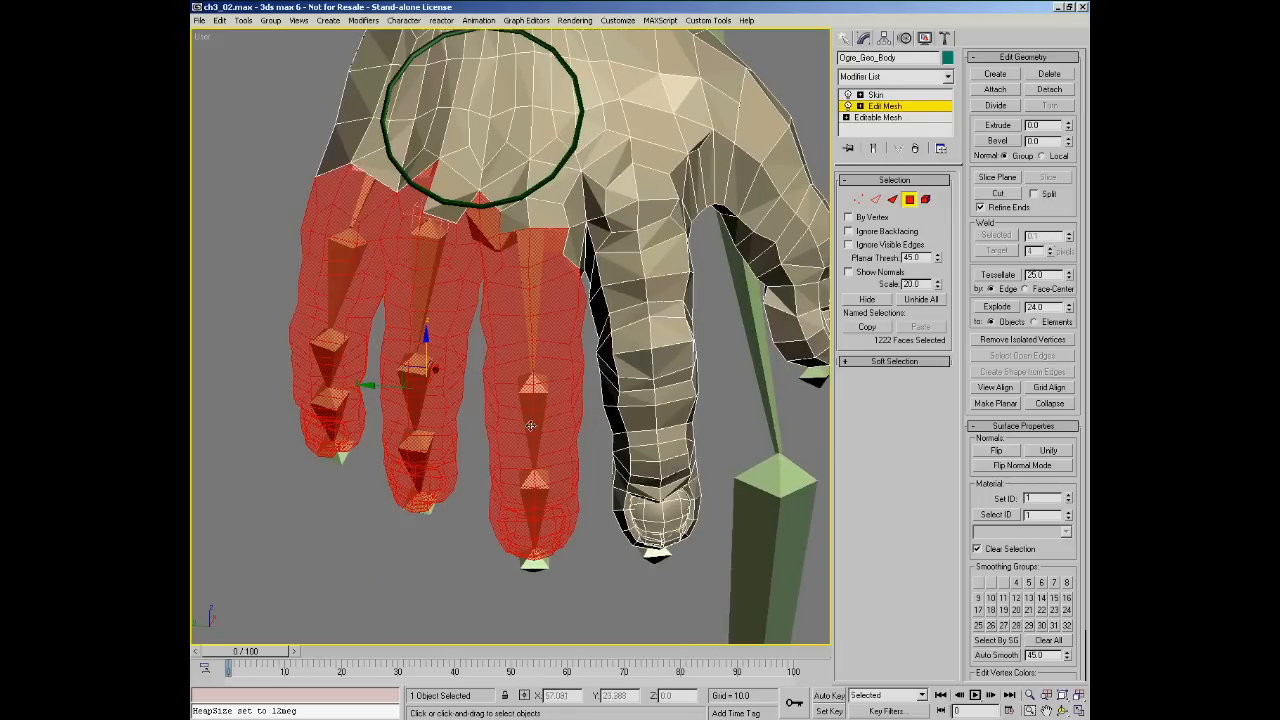
pyautogui.click(874, 301)
# Step: Hide the stray faces left beside the base of the index finger
pyautogui.hotkey('alt', 'z')
pyautogui.moveTo(537, 260); pyautogui.dragTo(560, 234)
pyautogui.rightClick(557, 293)
pyautogui.moveTo(564, 297); pyautogui.dragTo(583, 290)
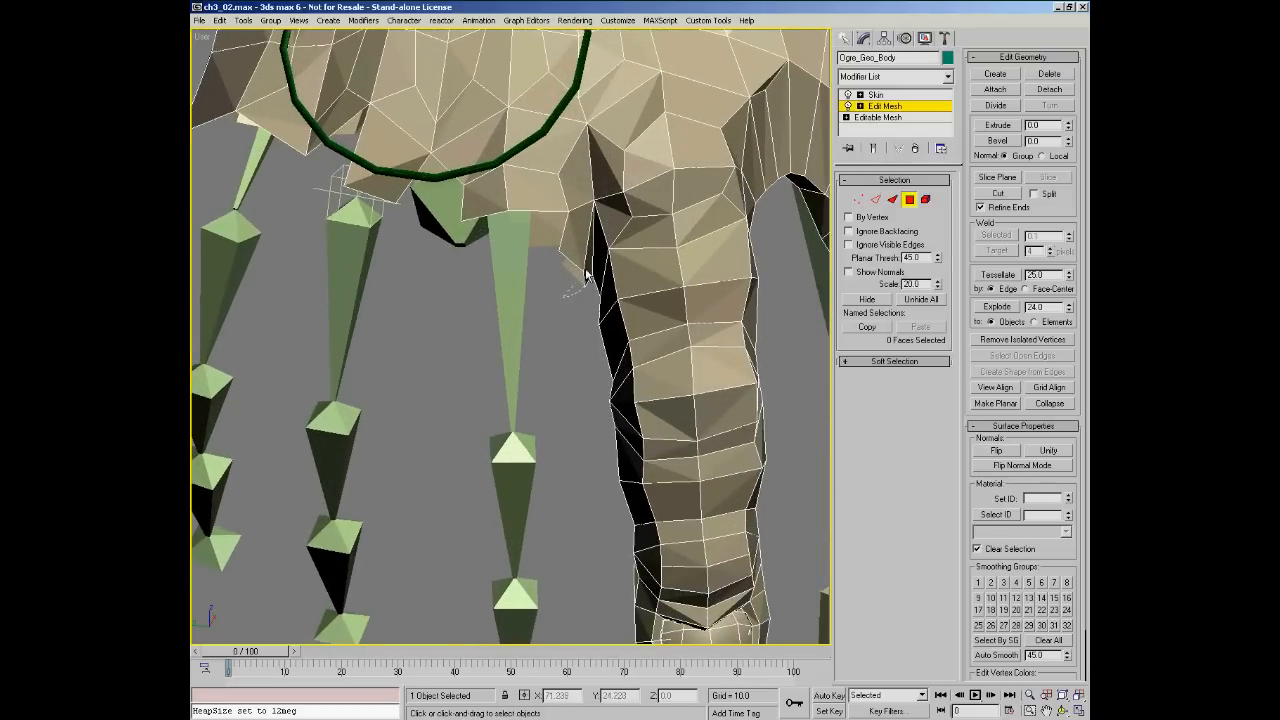
pyautogui.click(870, 300)
# Step: Leave the Edit Mesh polygon level and return to the Skin modifier with the arm isolated
pyautogui.scroll(-2, 506, 281)
pyautogui.hotkey('ctrl', 'r')
pyautogui.moveTo(572, 295); pyautogui.dragTo(566, 320)
pyautogui.hotkey('alt', 'z')
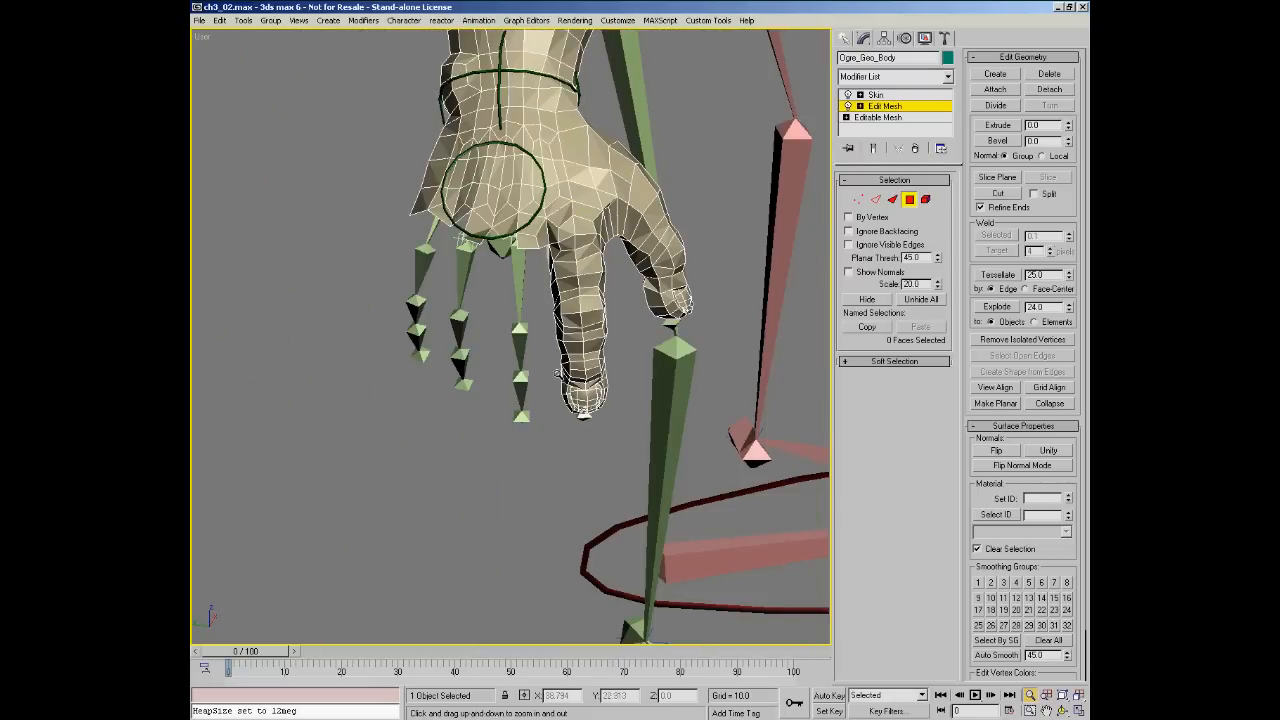
pyautogui.moveTo(572, 349); pyautogui.dragTo(532, 360, button='middle')
pyautogui.scroll(-5, 428, 282)
pyautogui.hotkey('ctrl', 'r')
pyautogui.moveTo(428, 284); pyautogui.dragTo(358, 160)
pyautogui.hotkey('alt', 'z')
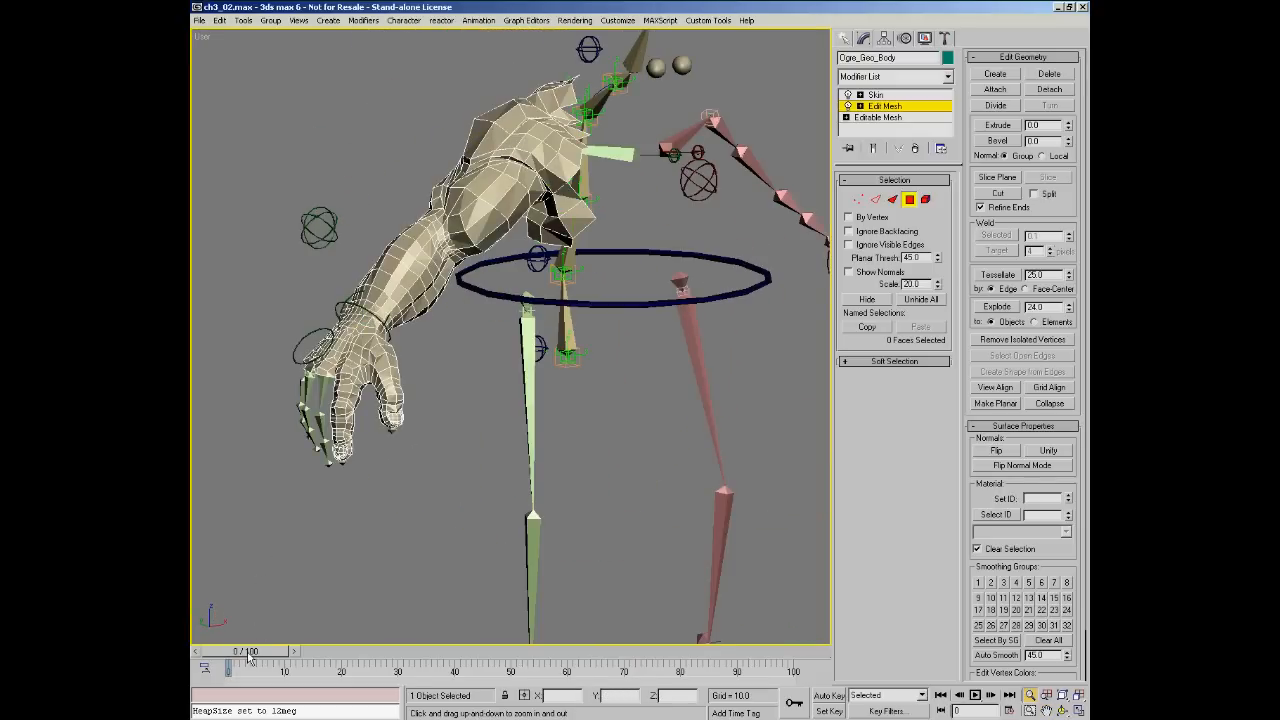
pyautogui.click(909, 200)
pyautogui.click(876, 95)
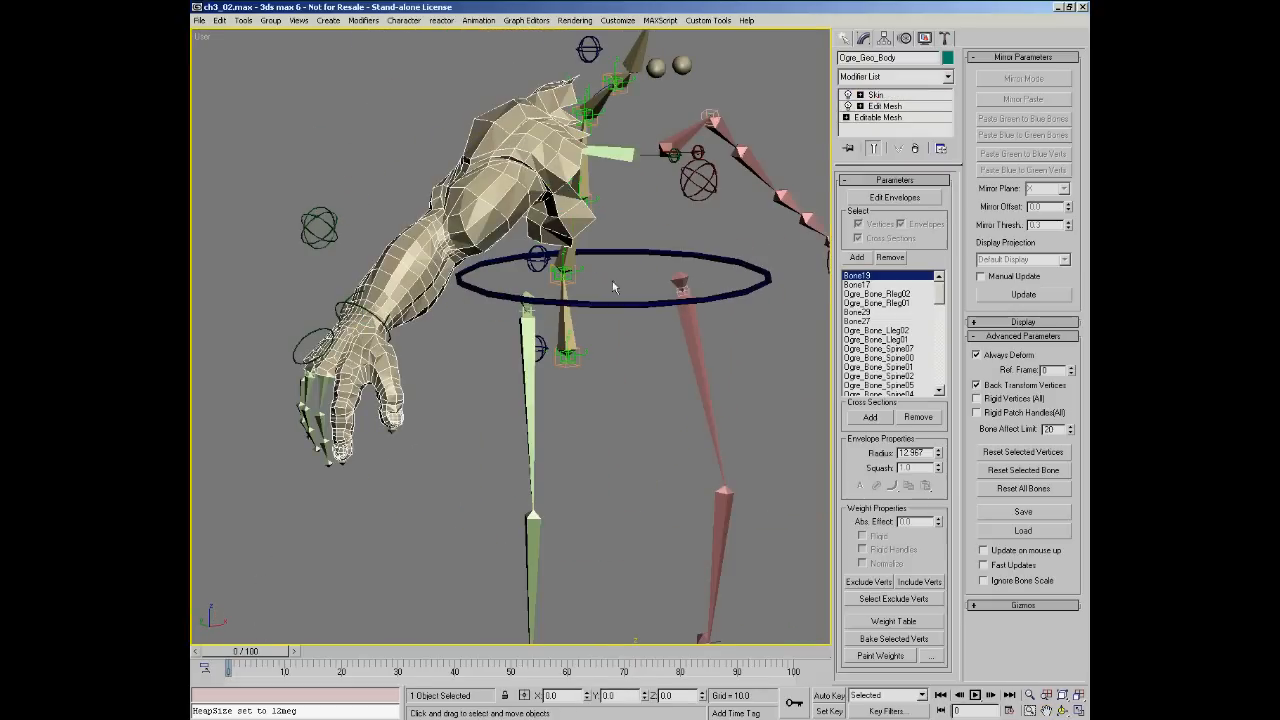
# Step: Examine the isolated right arm from the shoulder down to the hand
pyautogui.moveTo(611, 286); pyautogui.dragTo(597, 226, button='middle')
pyautogui.scroll(-3, 597, 226)
pyautogui.hotkey('ctrl', 'r')
pyautogui.moveTo(436, 276); pyautogui.dragTo(383, 432)
pyautogui.moveTo(247, 657); pyautogui.dragTo(191, 607)
pyautogui.hotkey('alt', 'z')
pyautogui.moveTo(440, 280); pyautogui.dragTo(480, 240)
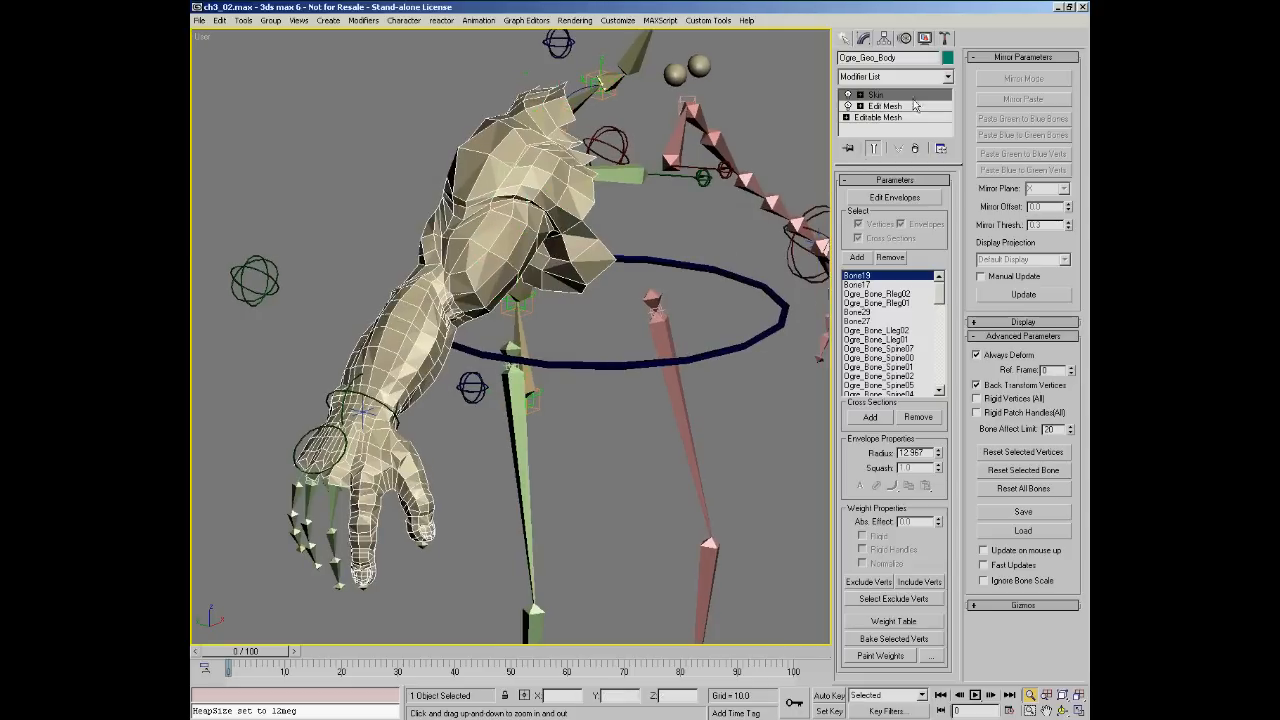
# Step: Return to the Edit Mesh element level, check the arm element's extent, and select the thumbnail element
pyautogui.click(898, 107)
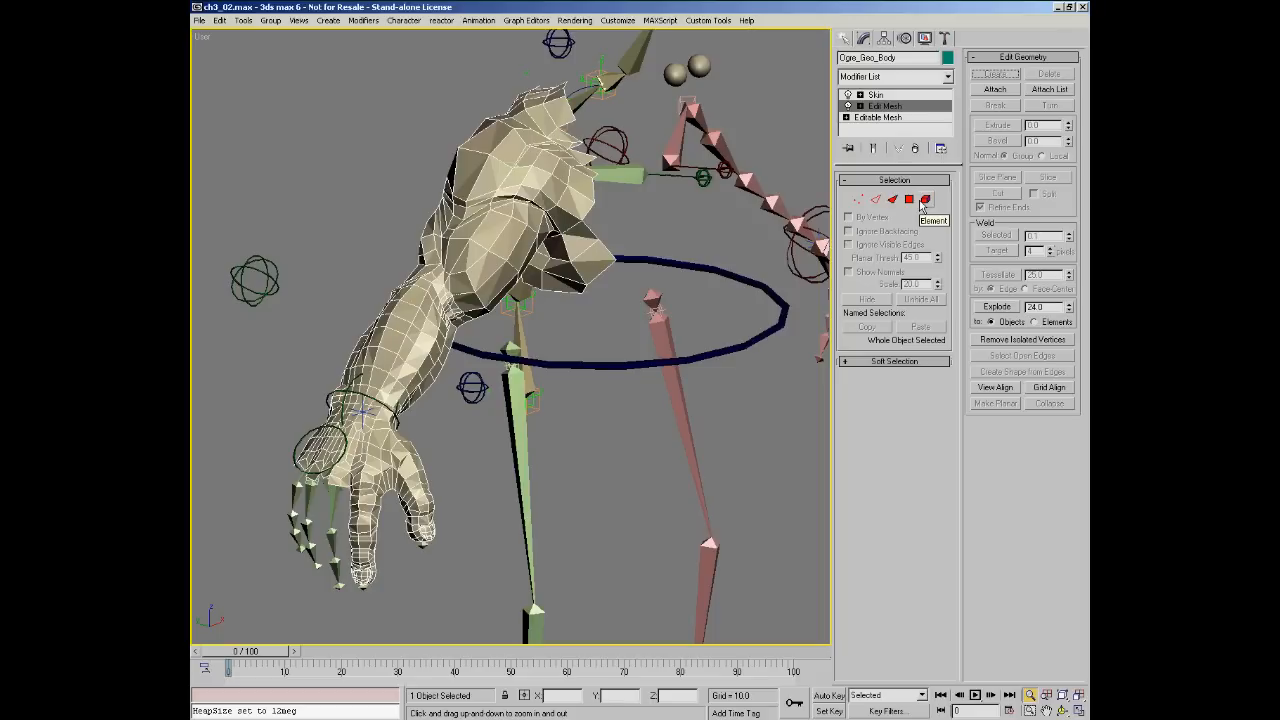
pyautogui.click(926, 199)
pyautogui.click(541, 212)
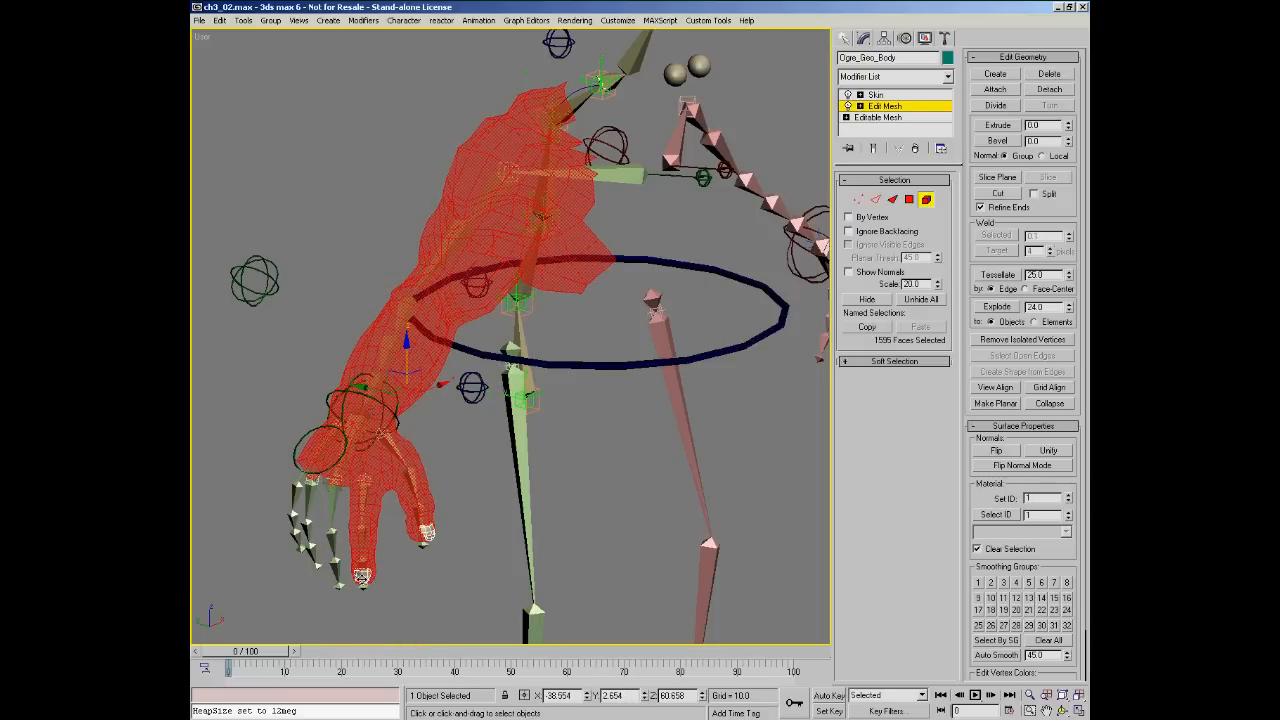
pyautogui.scroll(5, 412, 577)
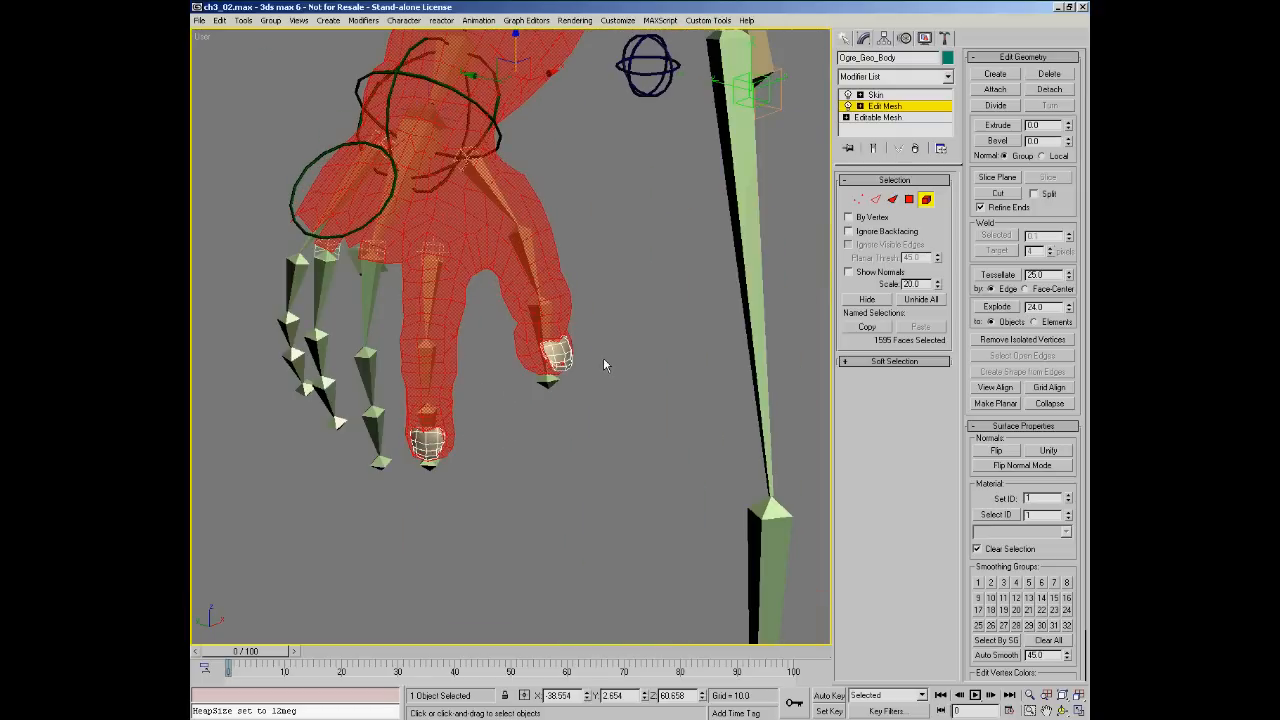
pyautogui.click(603, 357)
pyautogui.click(556, 350)
# Step: Try moving the thumbnail element down away from the thumb, and undo the move
pyautogui.moveTo(561, 318); pyautogui.dragTo(572, 577)
pyautogui.hotkey('ctrl', 'z')
pyautogui.moveTo(644, 390); pyautogui.dragTo(548, 436, button='middle')
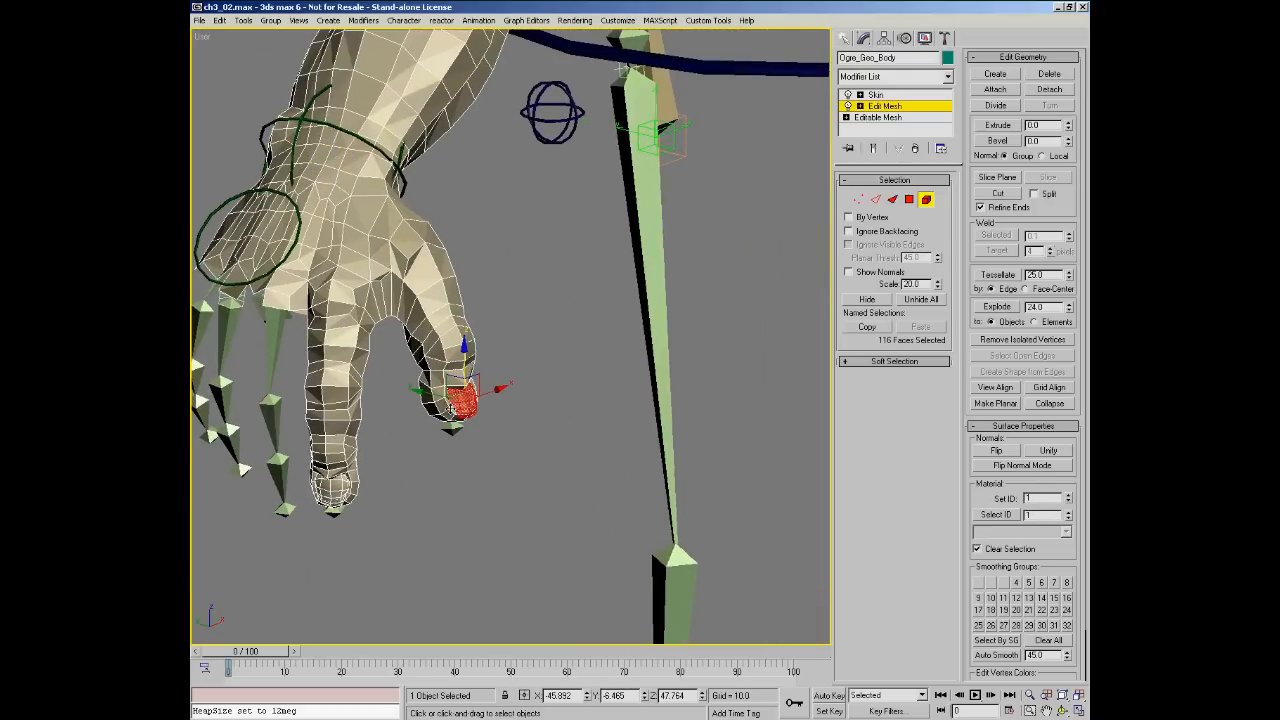
# Step: Add the index fingernail element to the selection and move both nails down clear of the fingertips
pyautogui.scroll(5, 449, 437)
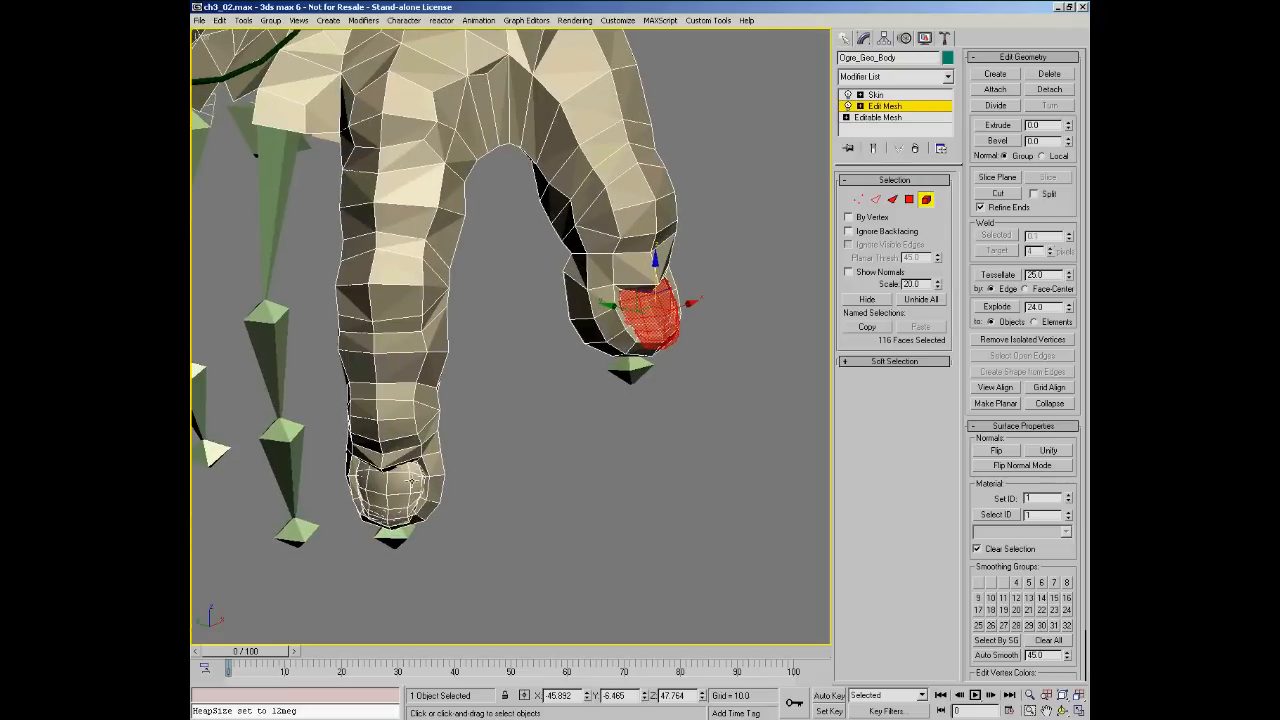
pyautogui.moveTo(422, 488); pyautogui.dragTo(416, 414, button='middle')
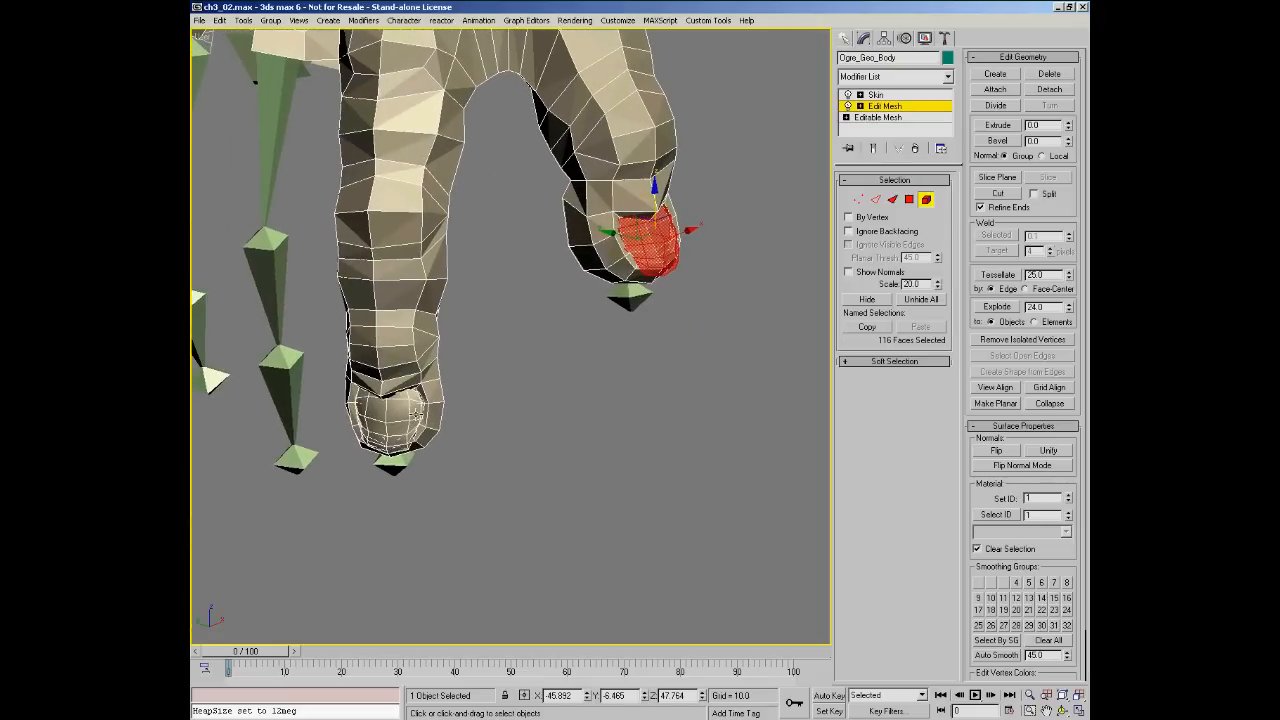
pyautogui.keyDown('ctrl'); pyautogui.moveTo(408, 410); pyautogui.dragTo(428, 418); pyautogui.keyUp('ctrl')
pyautogui.moveTo(655, 205); pyautogui.dragTo(655, 445)
pyautogui.keyDown('alt'); pyautogui.moveTo(655, 445); pyautogui.dragTo(485, 355, button='middle'); pyautogui.keyUp('alt')
pyautogui.moveTo(593, 368); pyautogui.dragTo(594, 403)
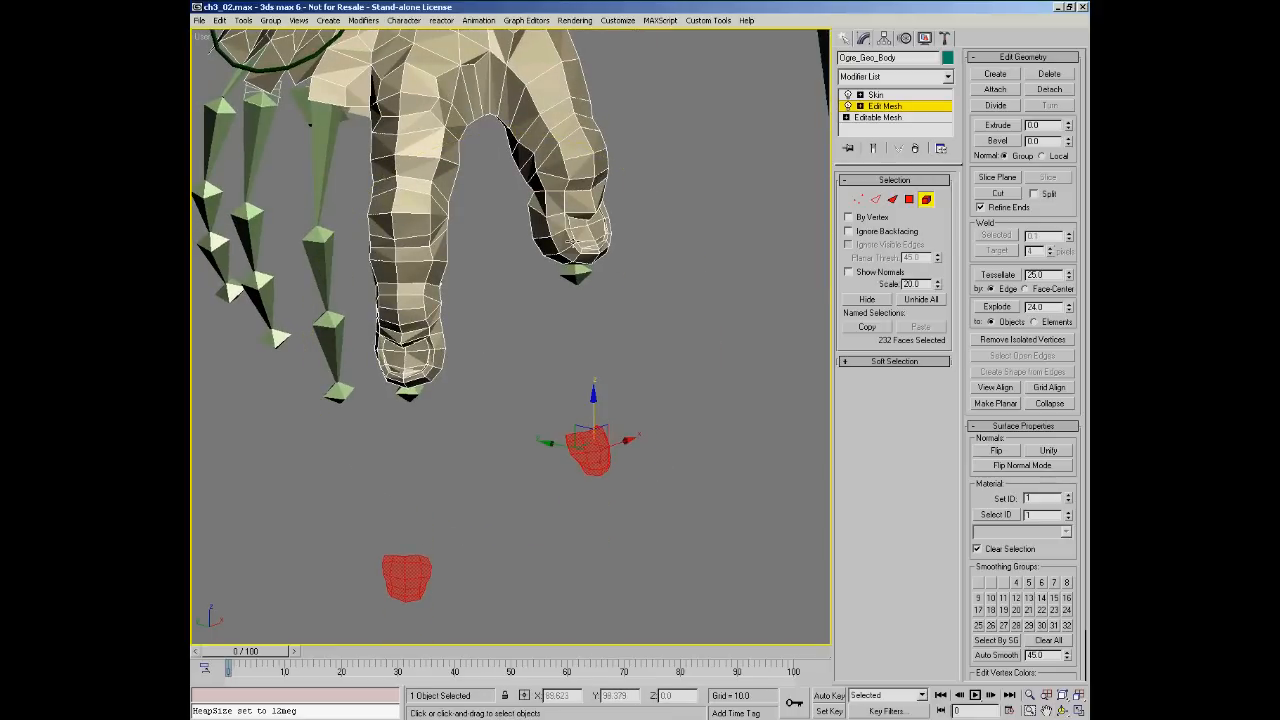
pyautogui.moveTo(548, 340)
pyautogui.keyDown('alt'); pyautogui.mouseDown(button='middle')
pyautogui.moveTo(457, 340)
pyautogui.moveTo(491, 357)
pyautogui.moveTo(543, 424)
pyautogui.moveTo(529, 351)
pyautogui.moveTo(550, 351)
pyautogui.mouseUp(button='middle'); pyautogui.keyUp('alt')
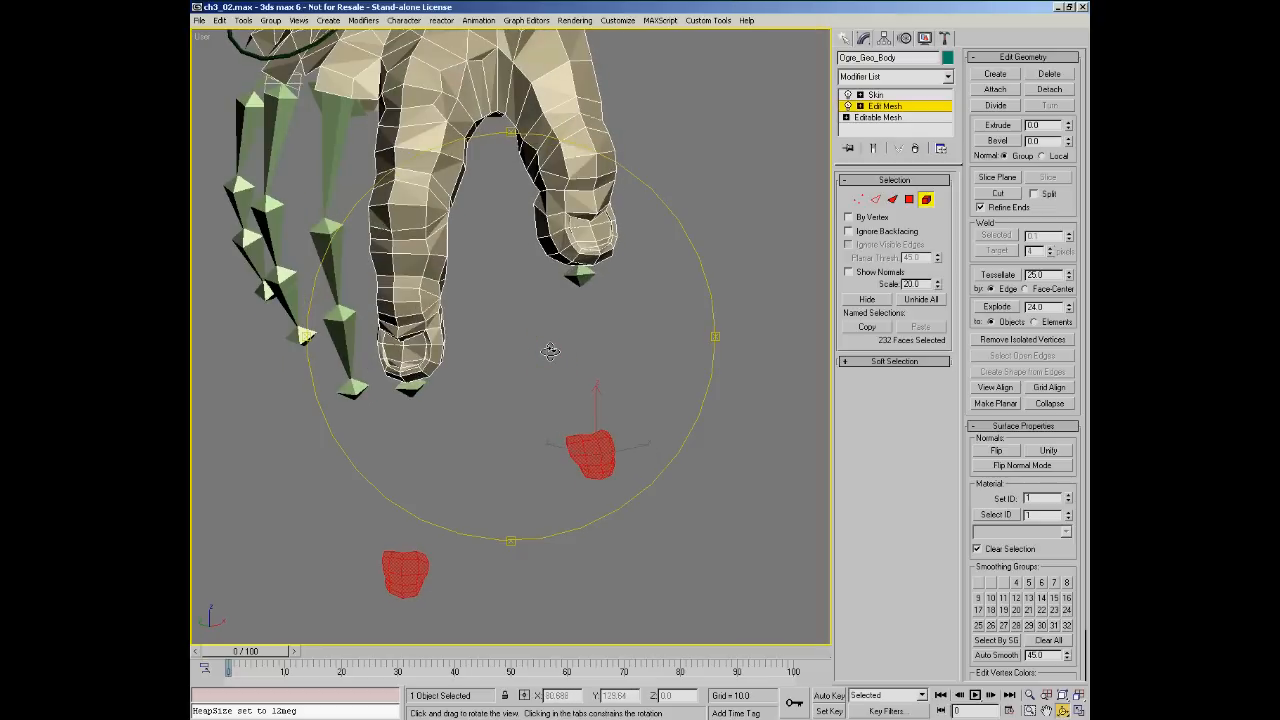
# Step: Hide the two selected nail elements
pyautogui.click(871, 303)
pyautogui.moveTo(621, 372); pyautogui.dragTo(577, 391, button='middle')
pyautogui.moveTo(497, 350); pyautogui.dragTo(497, 341)
pyautogui.hotkey('alt', 'z')
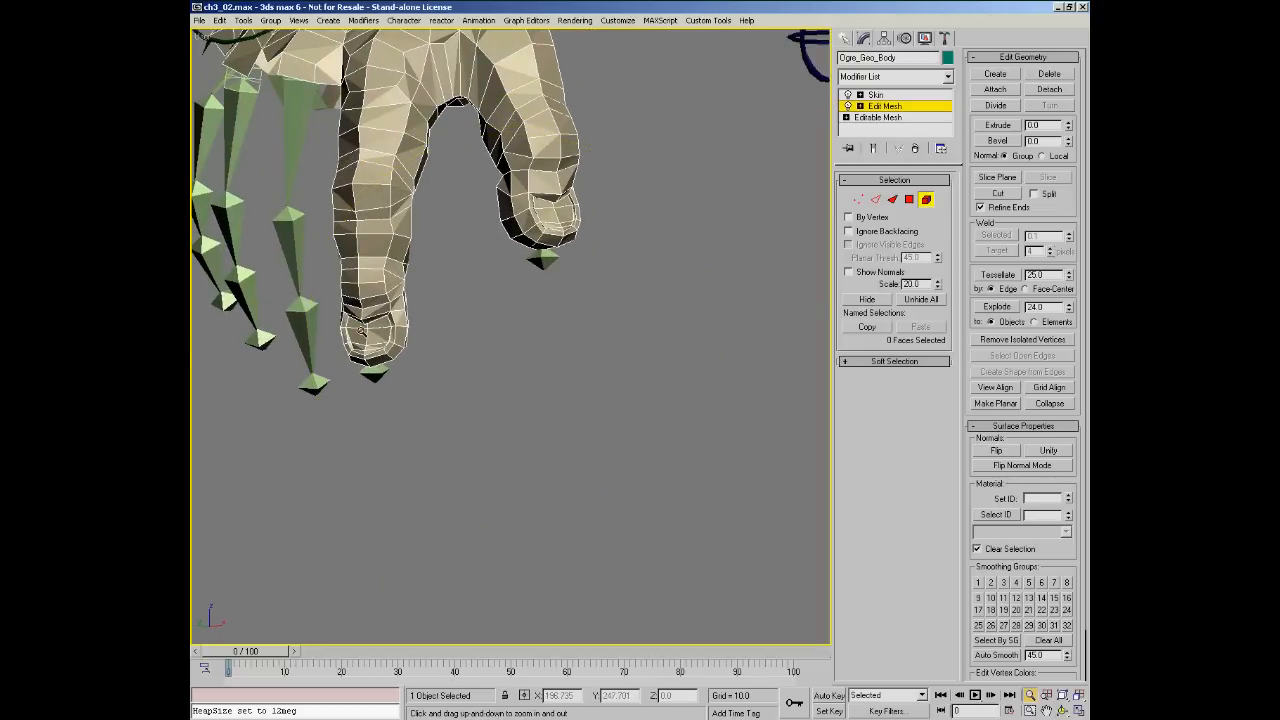
# Step: Leave the element level, return to the Skin modifier, and check the index fingertip without its nail
pyautogui.scroll(3, 362, 338)
pyautogui.moveTo(350, 308); pyautogui.dragTo(447, 353, button='middle')
pyautogui.hotkey('ctrl', 'b')
pyautogui.scroll(2, 447, 353)
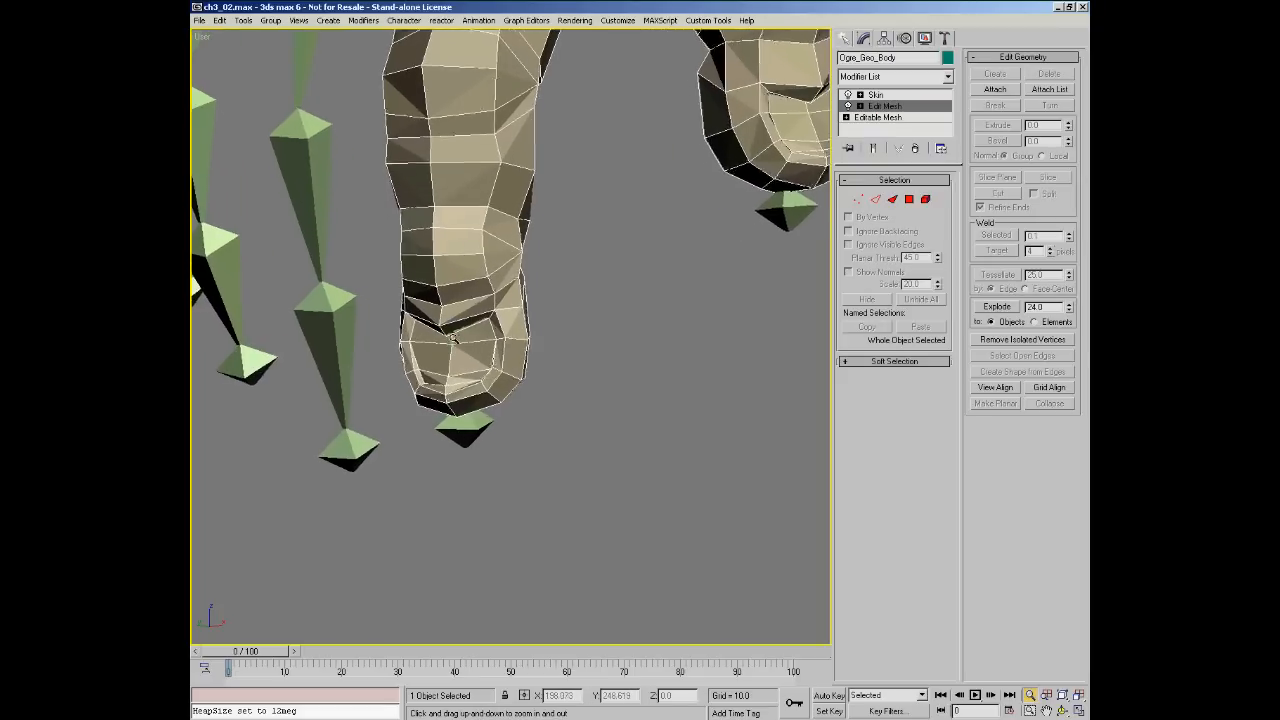
pyautogui.press('5')
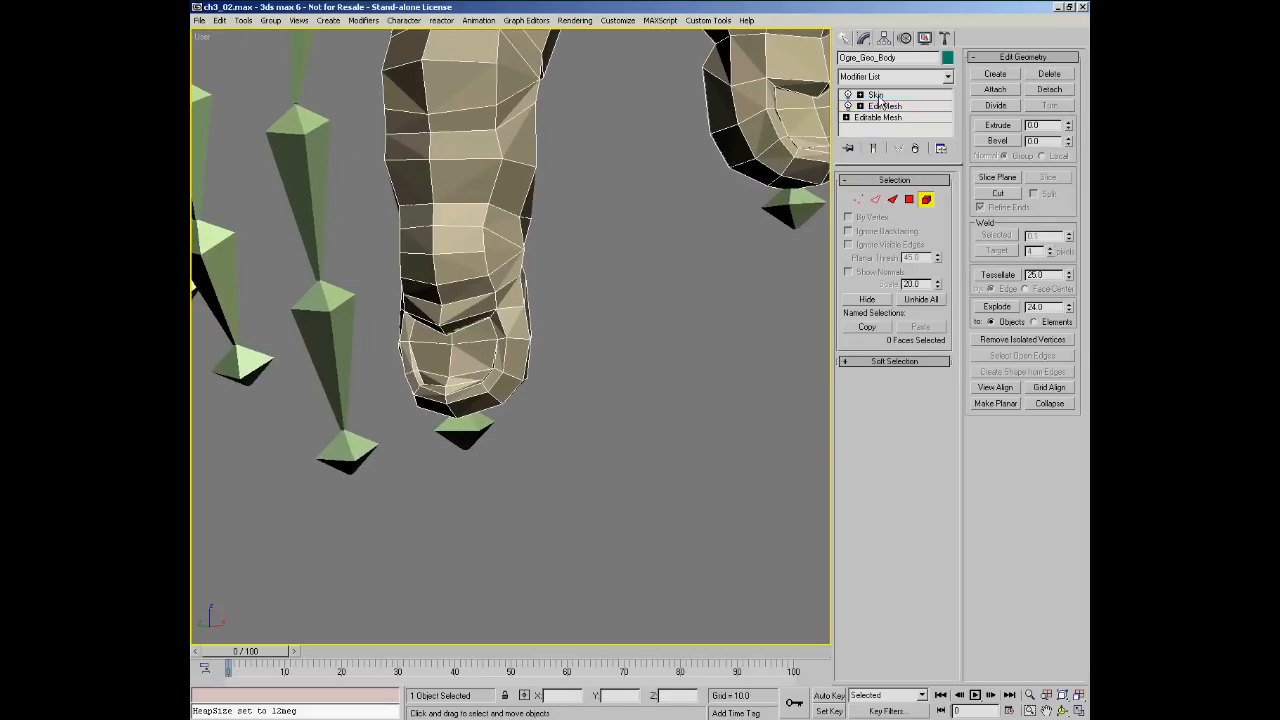
pyautogui.click(875, 94)
pyautogui.moveTo(463, 403); pyautogui.dragTo(493, 407, button='middle')
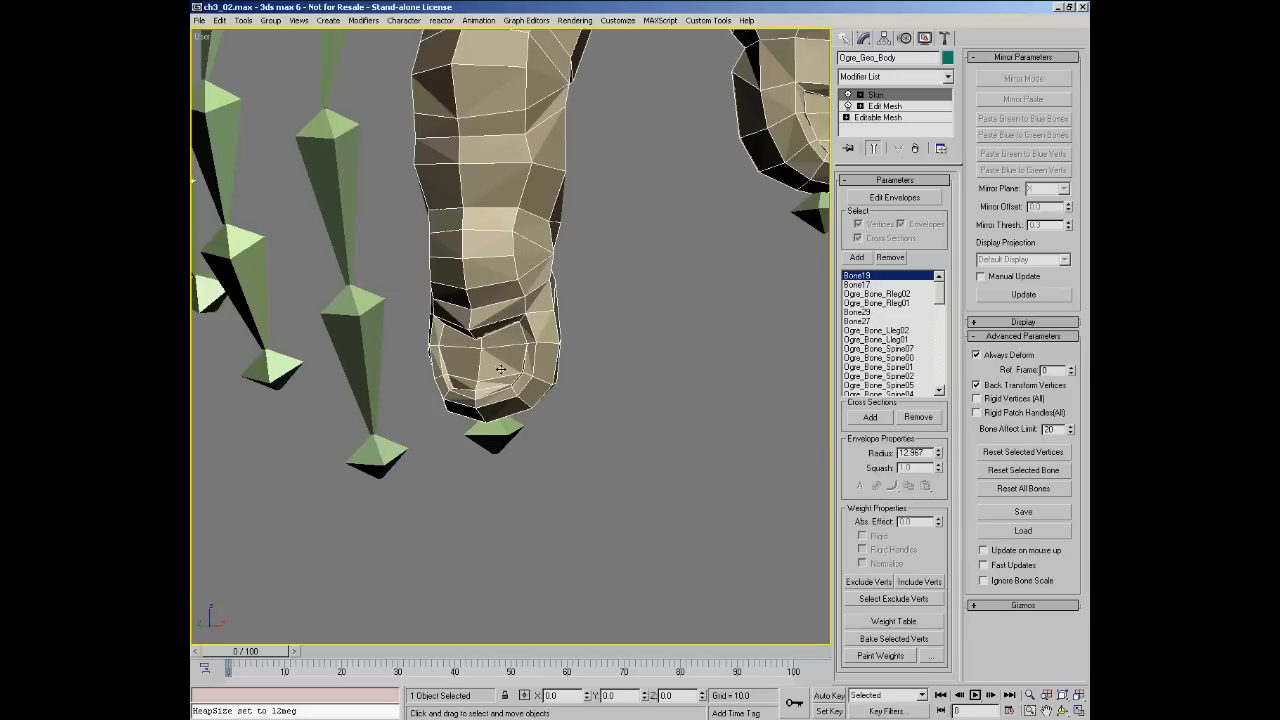
pyautogui.moveTo(634, 349); pyautogui.dragTo(580, 340, button='middle')
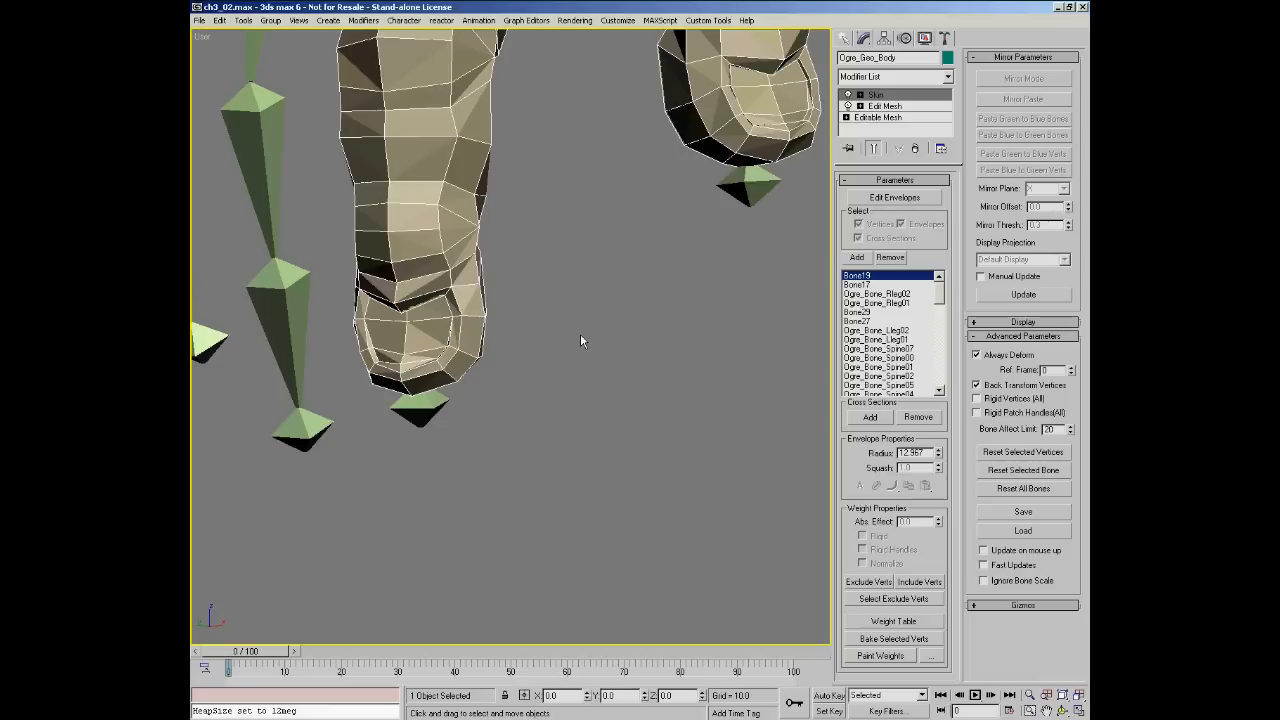
pyautogui.moveTo(463, 413); pyautogui.dragTo(520, 409, button='middle')
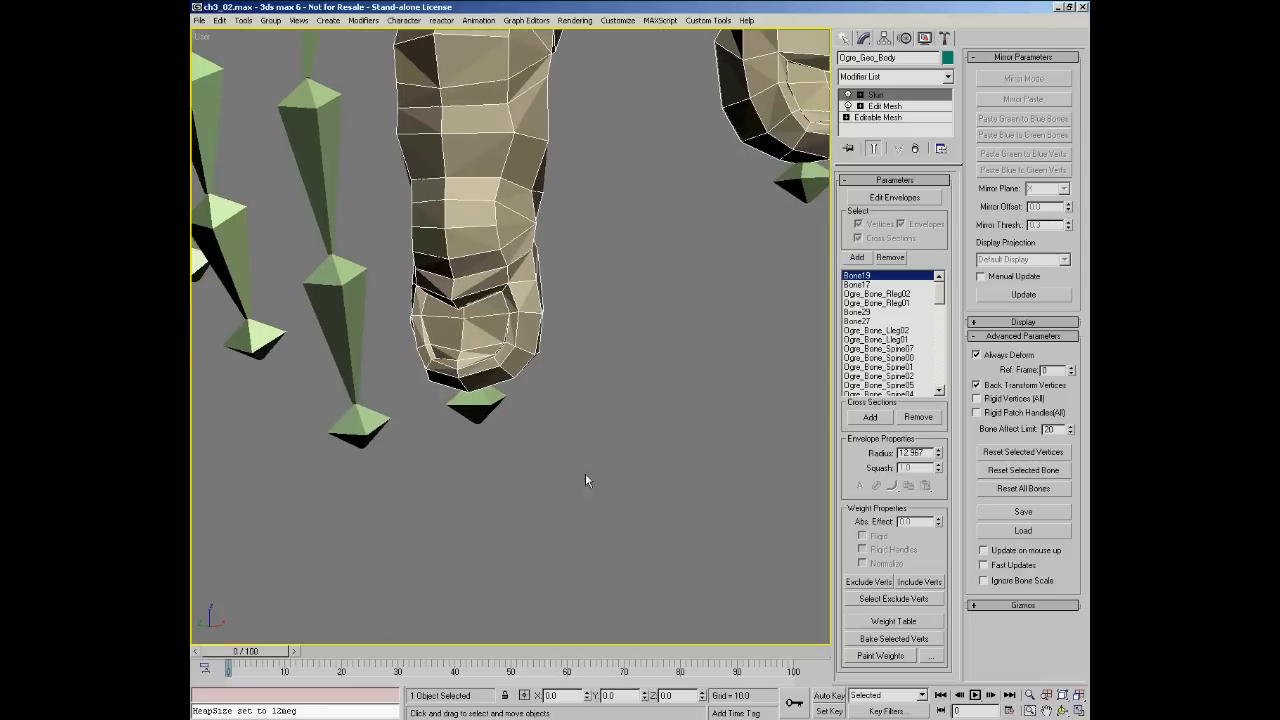
pyautogui.scroll(-3, 510, 398)
pyautogui.moveTo(601, 406); pyautogui.dragTo(574, 384, button='middle')
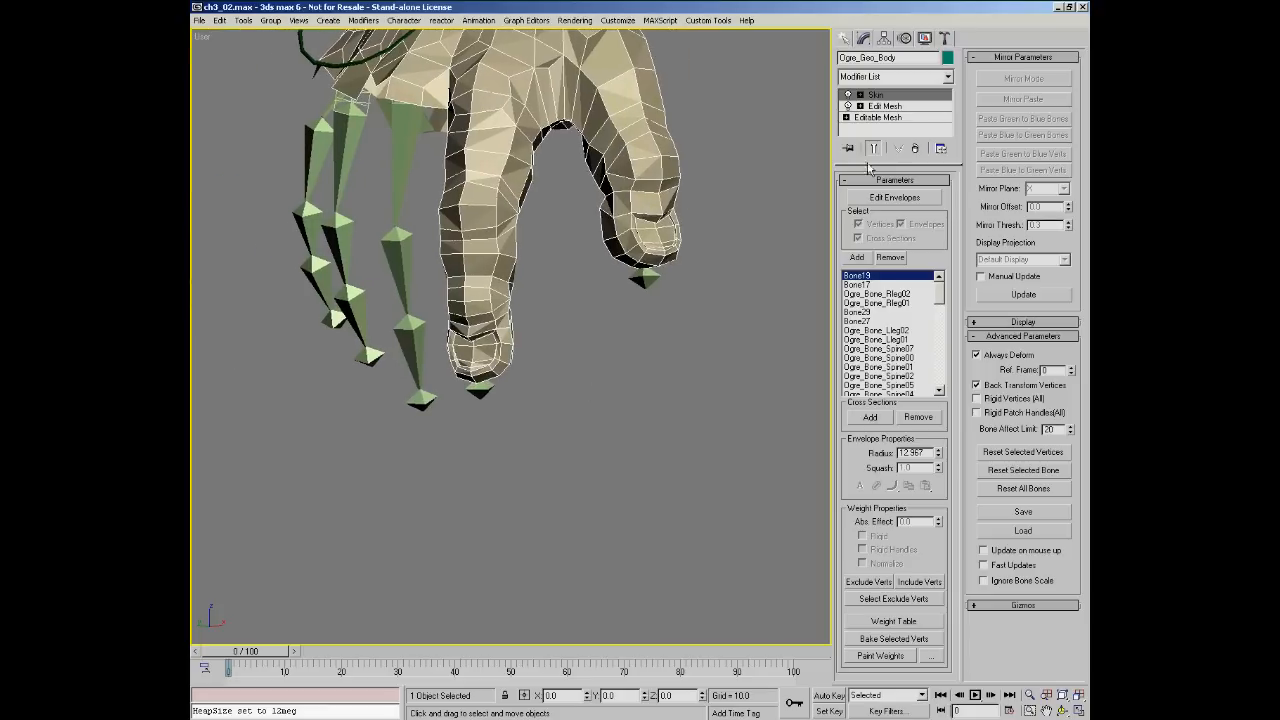
# Step: Enter envelope editing in the Skin modifier and select the right forearm bone Ogre_Bone_Rarm27
pyautogui.press('1')
pyautogui.scroll(2, 475, 252)
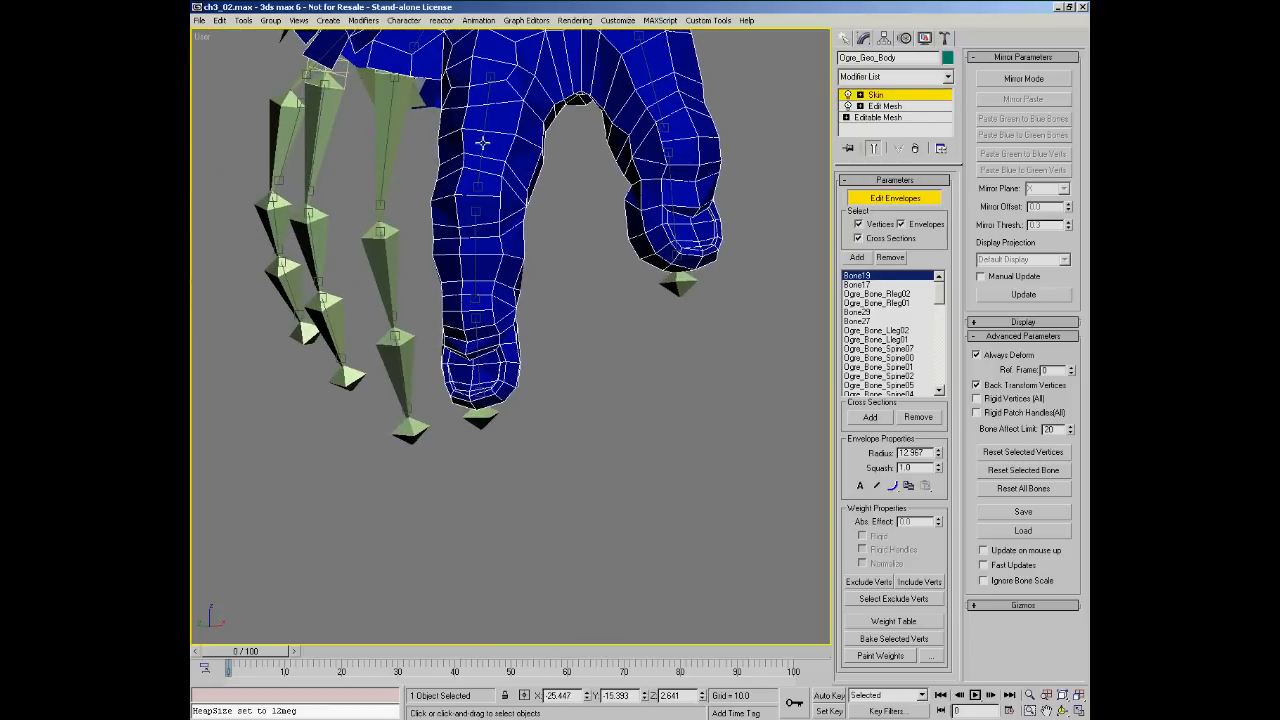
pyautogui.moveTo(541, 150); pyautogui.dragTo(538, 484, button='middle')
pyautogui.scroll(-4, 540, 295)
pyautogui.moveTo(605, 240); pyautogui.dragTo(480, 266, button='middle')
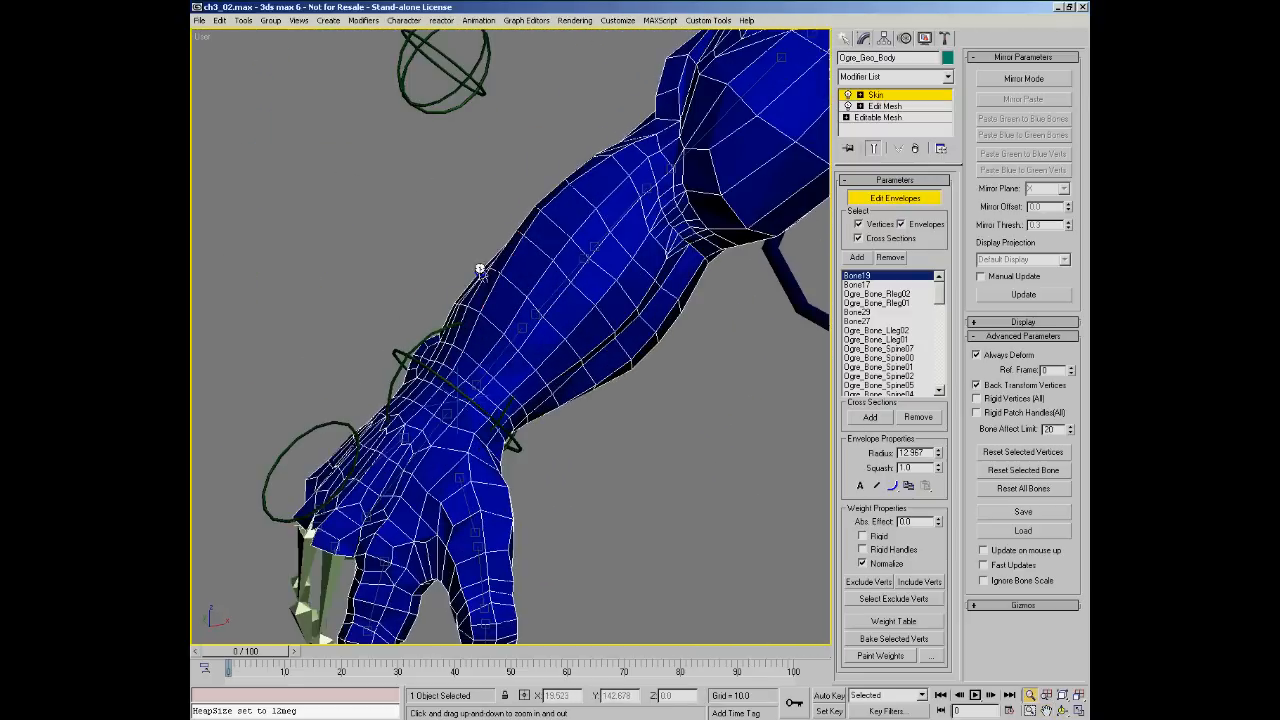
pyautogui.click(496, 357)
pyautogui.keyDown('alt'); pyautogui.moveTo(500, 360); pyautogui.dragTo(593, 167, button='middle'); pyautogui.keyUp('alt')
pyautogui.keyDown('alt'); pyautogui.moveTo(563, 299); pyautogui.dragTo(562, 468, button='middle'); pyautogui.keyUp('alt')
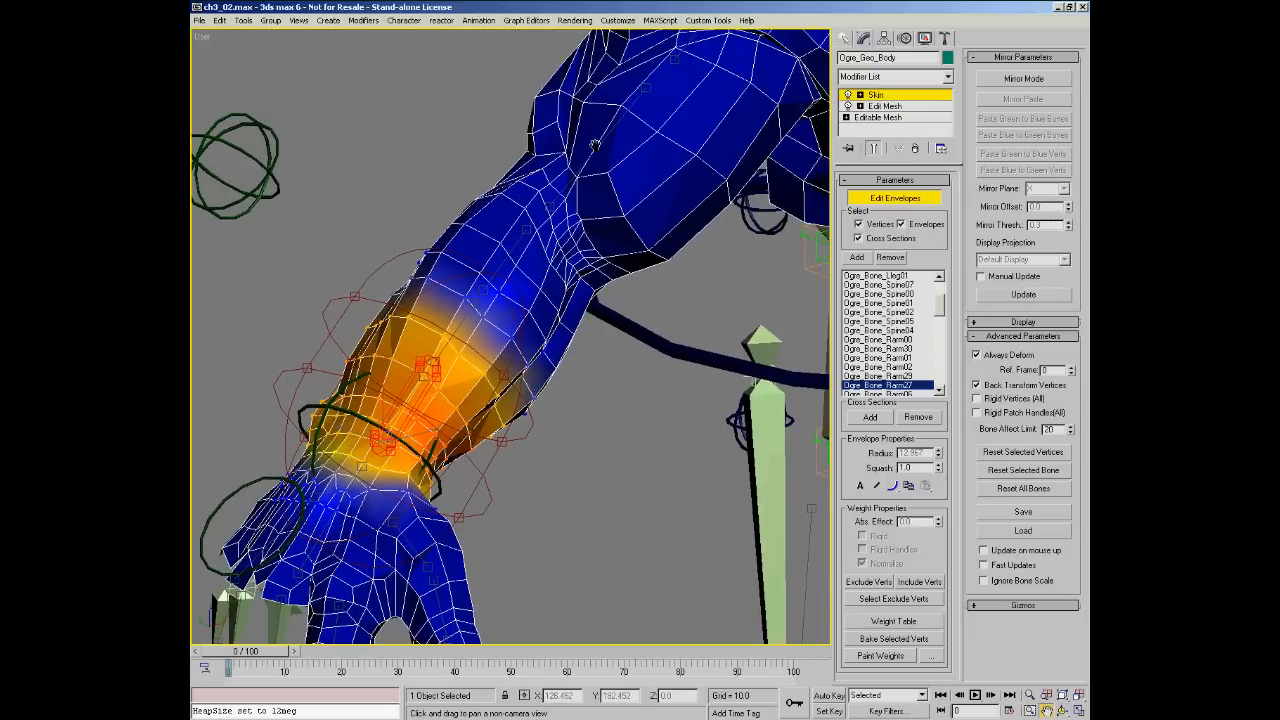
# Step: Scrub the animation to frame 30 so the right arm is posed for checking the forearm's deformation
pyautogui.moveTo(252, 651); pyautogui.dragTo(292, 651)
pyautogui.moveTo(586, 334); pyautogui.dragTo(547, 294, button='middle')
pyautogui.scroll(-3, 503, 431)
pyautogui.moveTo(305, 652); pyautogui.dragTo(249, 601)
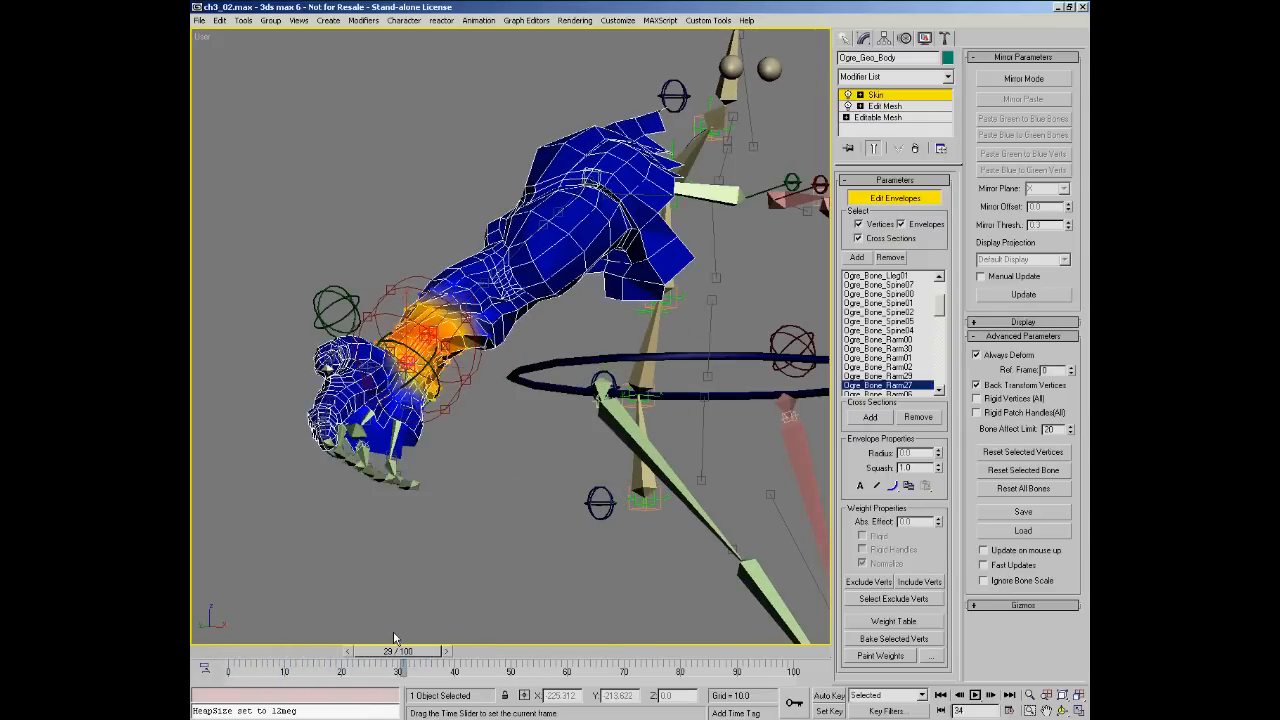
pyautogui.moveTo(422, 643)
pyautogui.mouseDown()
pyautogui.moveTo(475, 648)
pyautogui.moveTo(401, 637)
pyautogui.mouseUp()
pyautogui.keyDown('alt'); pyautogui.moveTo(420, 362); pyautogui.dragTo(681, 314, button='middle'); pyautogui.keyUp('alt')
pyautogui.scroll(4, 428, 322)
pyautogui.moveTo(403, 329); pyautogui.dragTo(466, 292, button='middle')
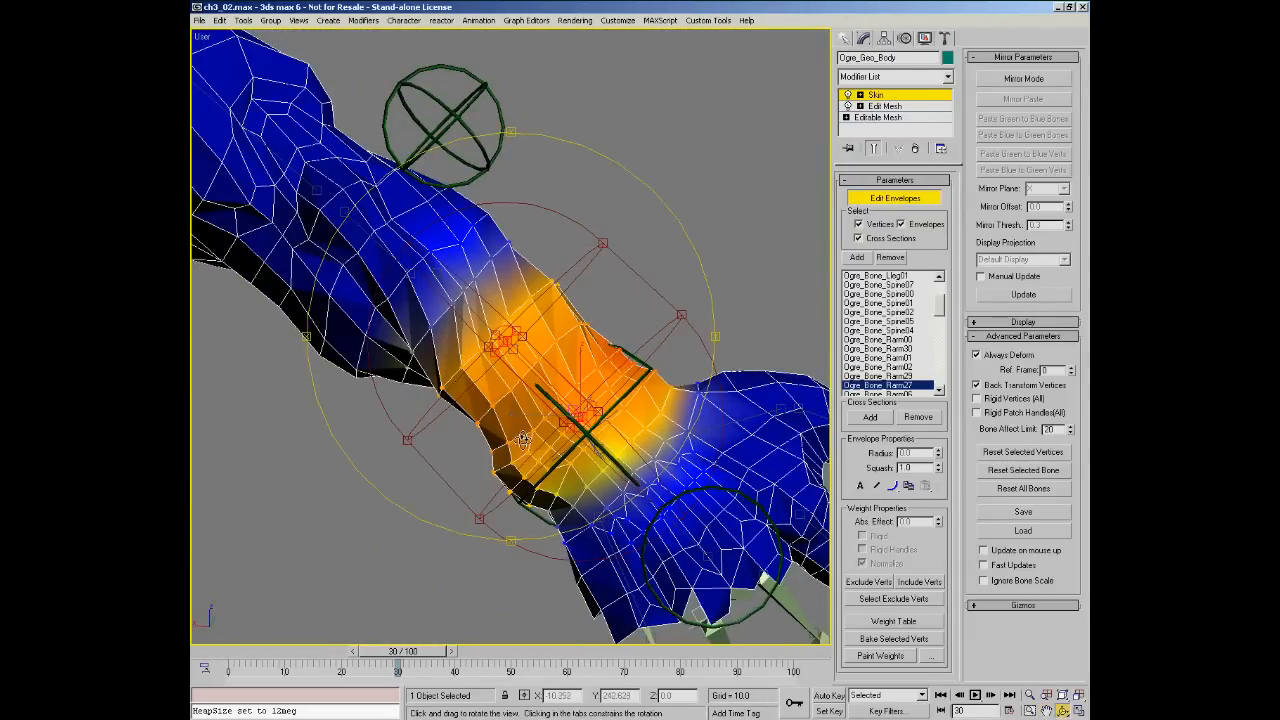
# Step: Examine the deformed forearm from several angles, select the bone Ogre_Bone_Rarm29, and turn on Skin weight painting
pyautogui.keyDown('alt'); pyautogui.moveTo(500, 416); pyautogui.dragTo(465, 190, button='middle'); pyautogui.keyUp('alt')
pyautogui.keyDown('alt'); pyautogui.moveTo(528, 388); pyautogui.dragTo(419, 200, button='middle'); pyautogui.keyUp('alt')
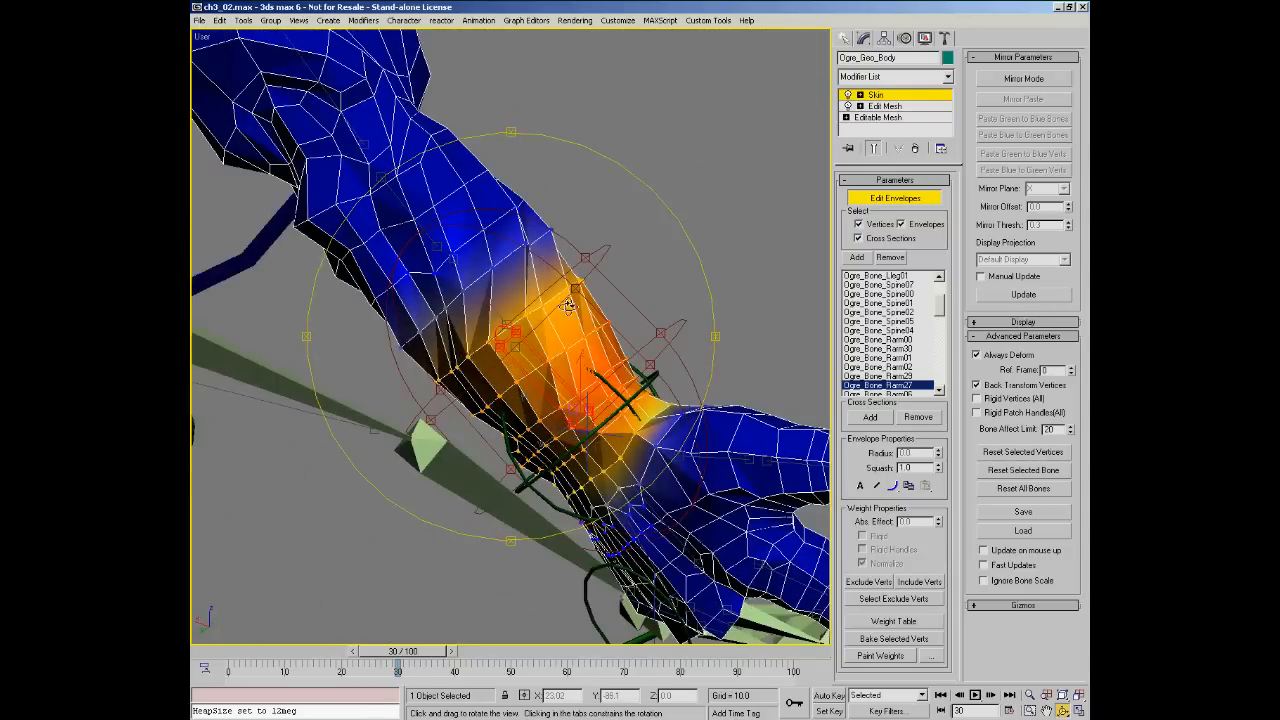
pyautogui.keyDown('alt'); pyautogui.moveTo(567, 305); pyautogui.dragTo(456, 169, button='middle'); pyautogui.keyUp('alt')
pyautogui.keyDown('alt'); pyautogui.moveTo(554, 330); pyautogui.dragTo(563, 354, button='middle'); pyautogui.keyUp('alt')
pyautogui.rightClick(578, 351)
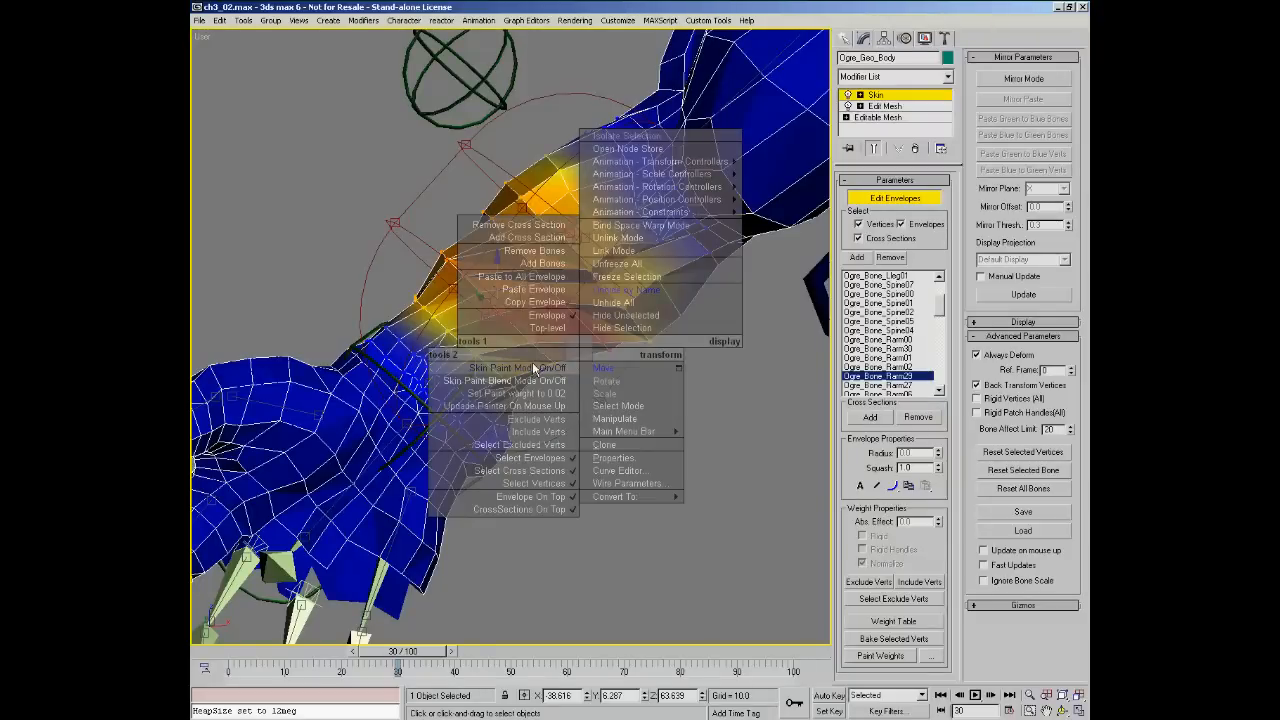
pyautogui.click(534, 366)
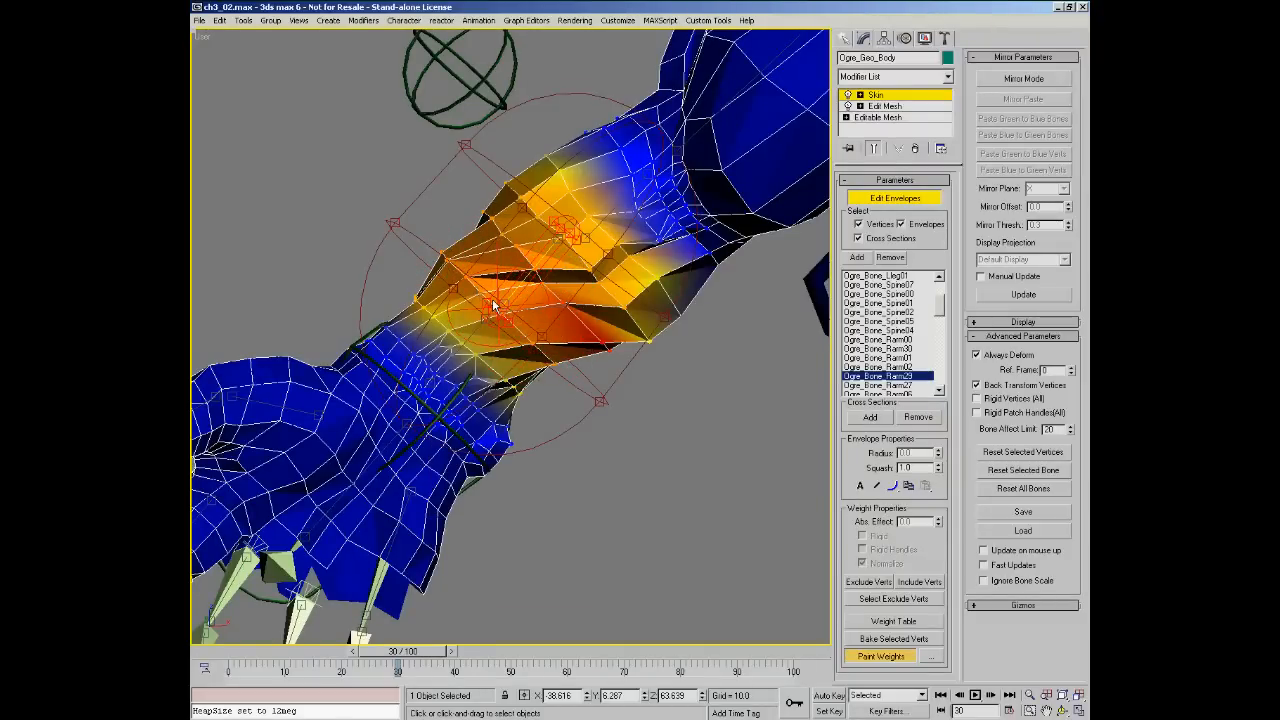
# Step: Paint Ogre_Bone_Rarm29 weights onto the creased forearm vertices between wrist and elbow, working around the arm at frame 30
pyautogui.keyDown('alt'); pyautogui.moveTo(510, 288); pyautogui.dragTo(577, 302, button='middle'); pyautogui.keyUp('alt')
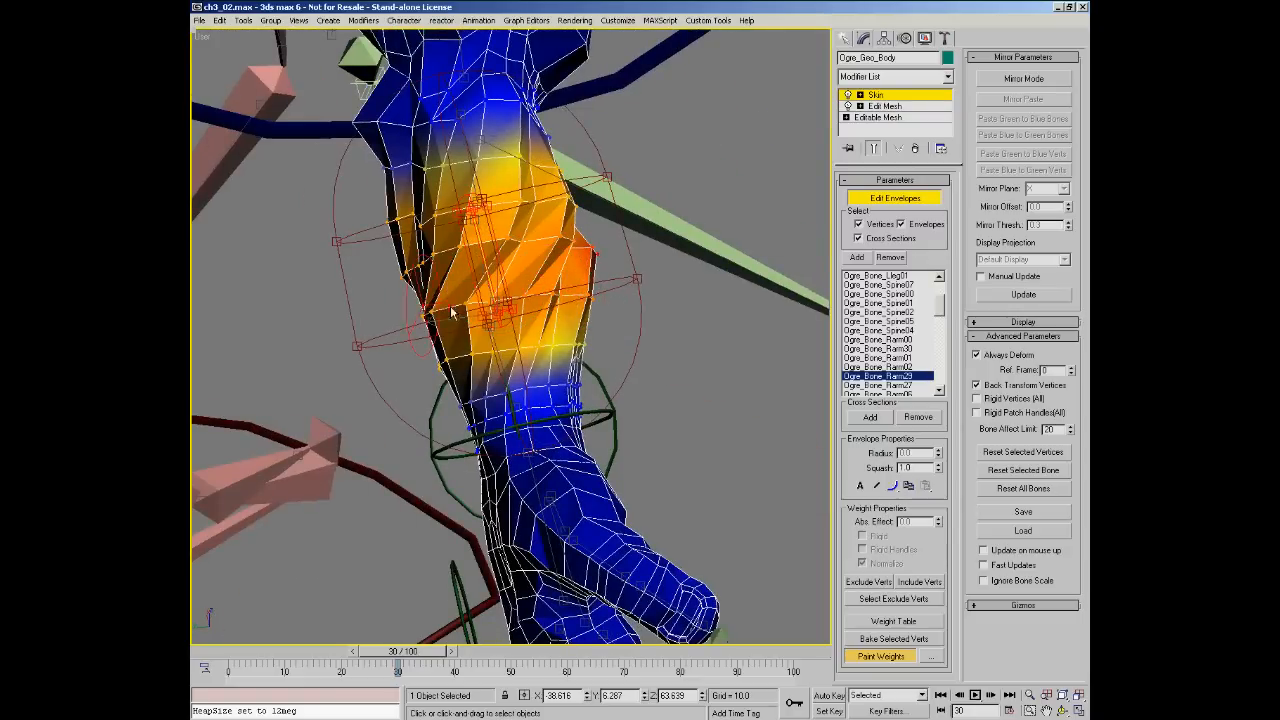
pyautogui.keyDown('alt'); pyautogui.moveTo(512, 313); pyautogui.dragTo(537, 270, button='middle'); pyautogui.keyUp('alt')
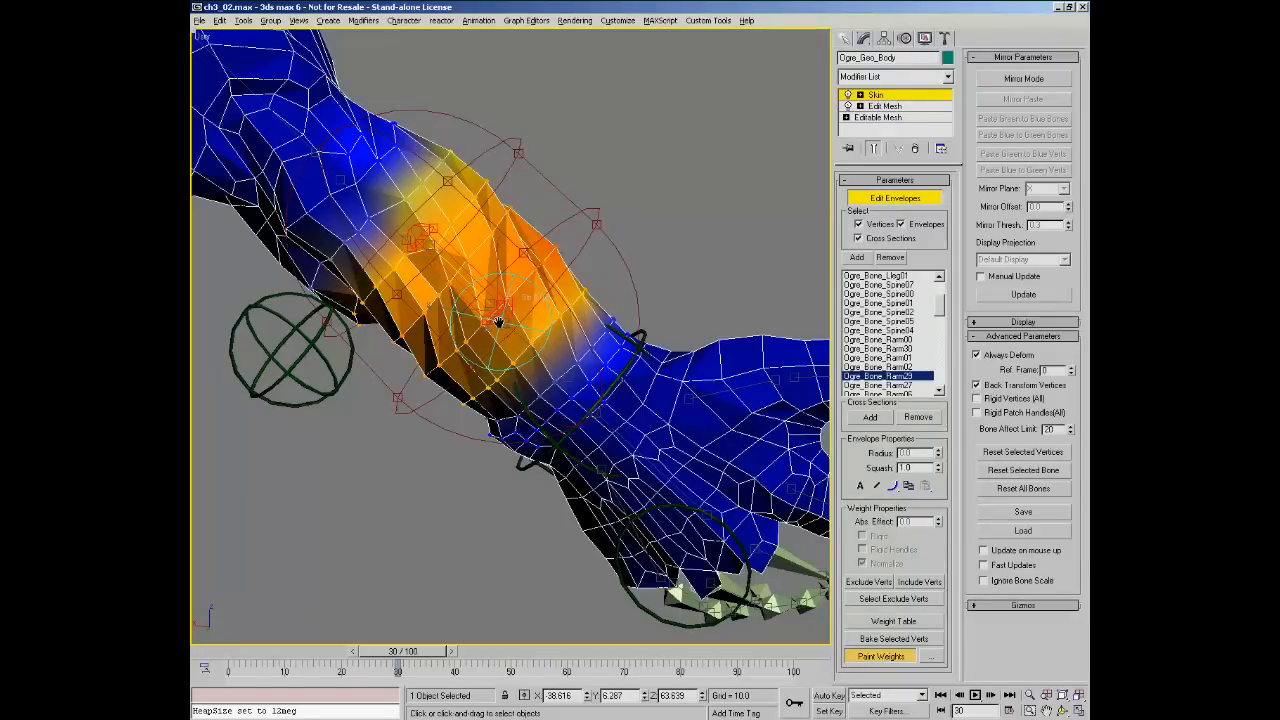
pyautogui.moveTo(548, 285); pyautogui.dragTo(578, 288, button='middle')
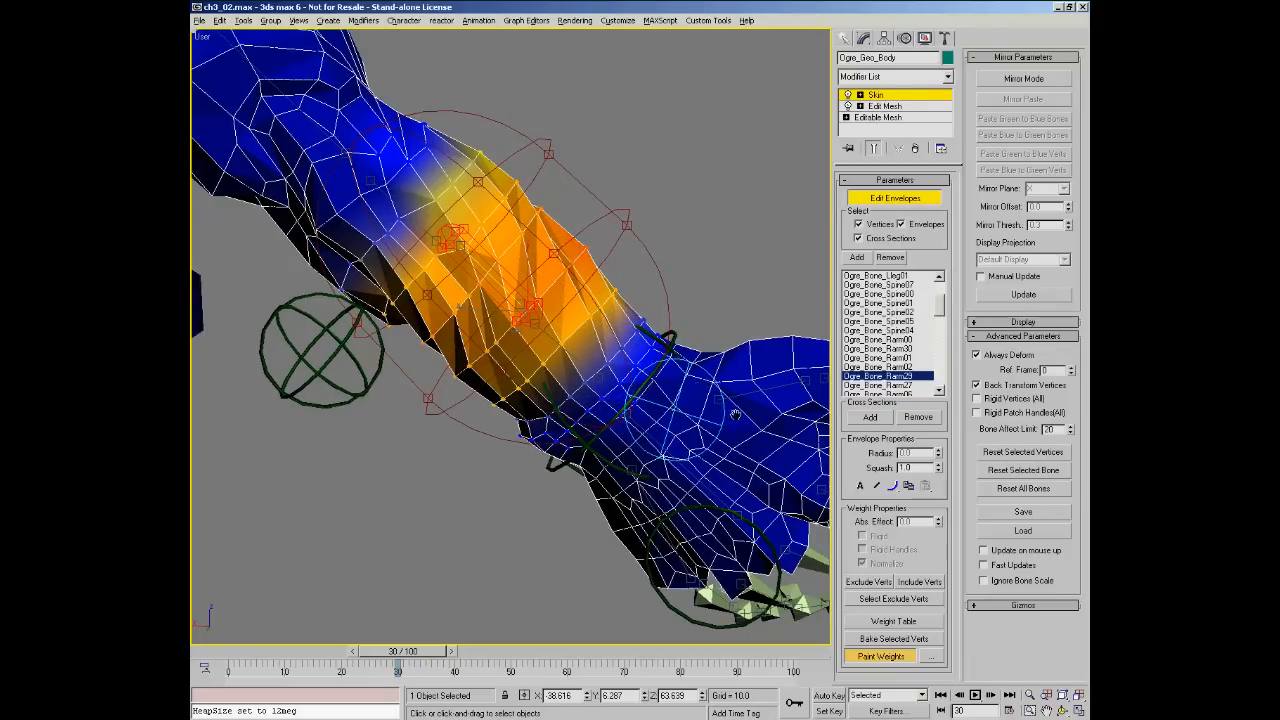
pyautogui.keyDown('alt'); pyautogui.moveTo(571, 380); pyautogui.dragTo(606, 297, button='middle'); pyautogui.keyUp('alt')
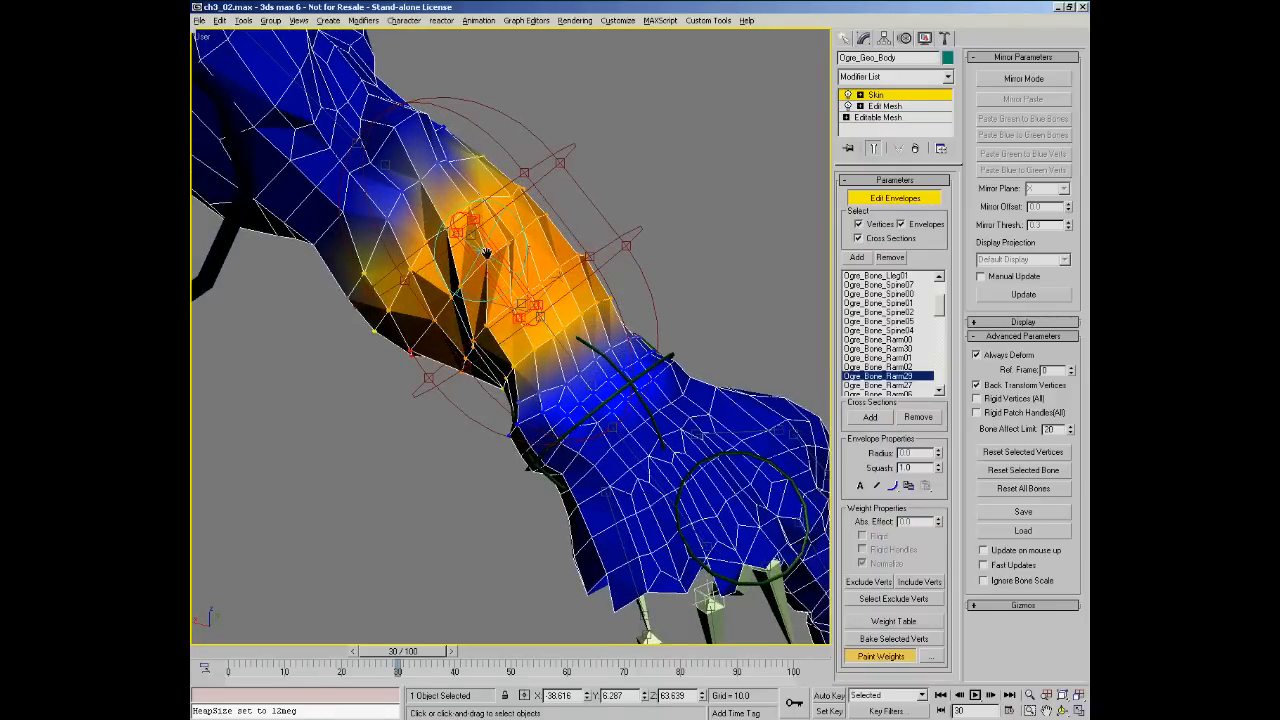
pyautogui.keyDown('alt'); pyautogui.moveTo(482, 268); pyautogui.dragTo(490, 280, button='middle'); pyautogui.keyUp('alt')
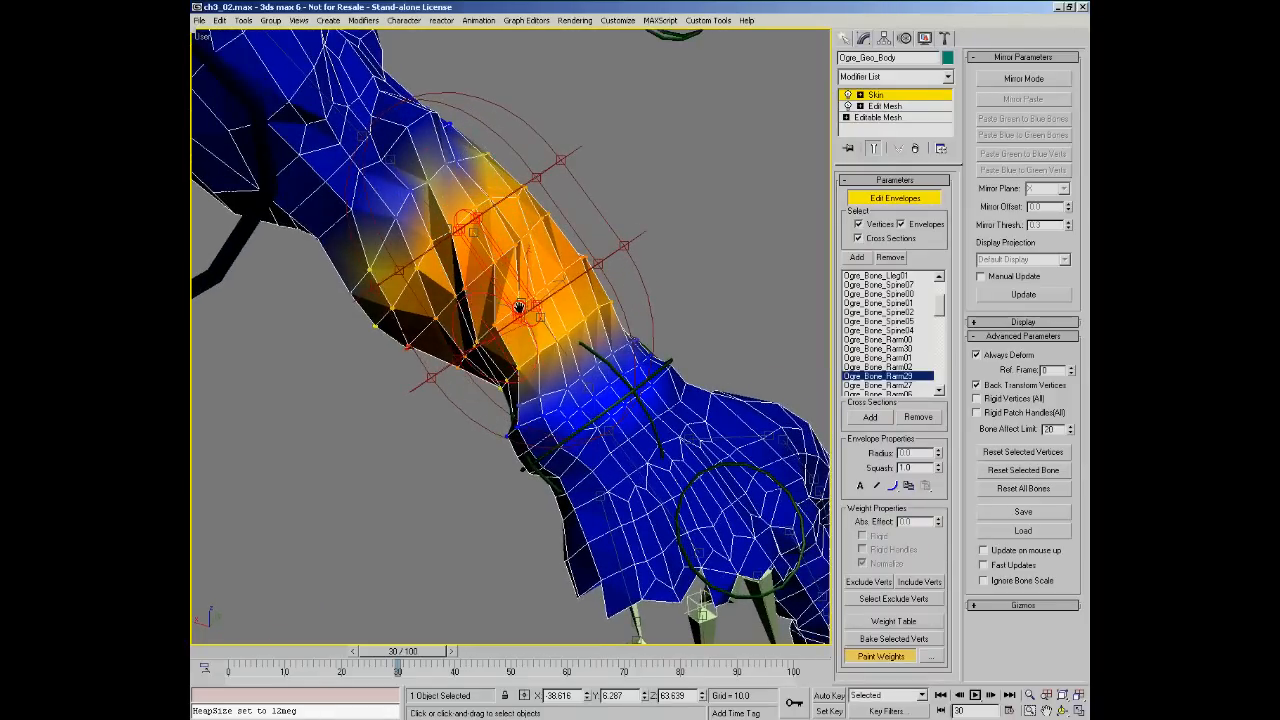
pyautogui.keyDown('alt'); pyautogui.moveTo(503, 328); pyautogui.dragTo(457, 255, button='middle'); pyautogui.keyUp('alt')
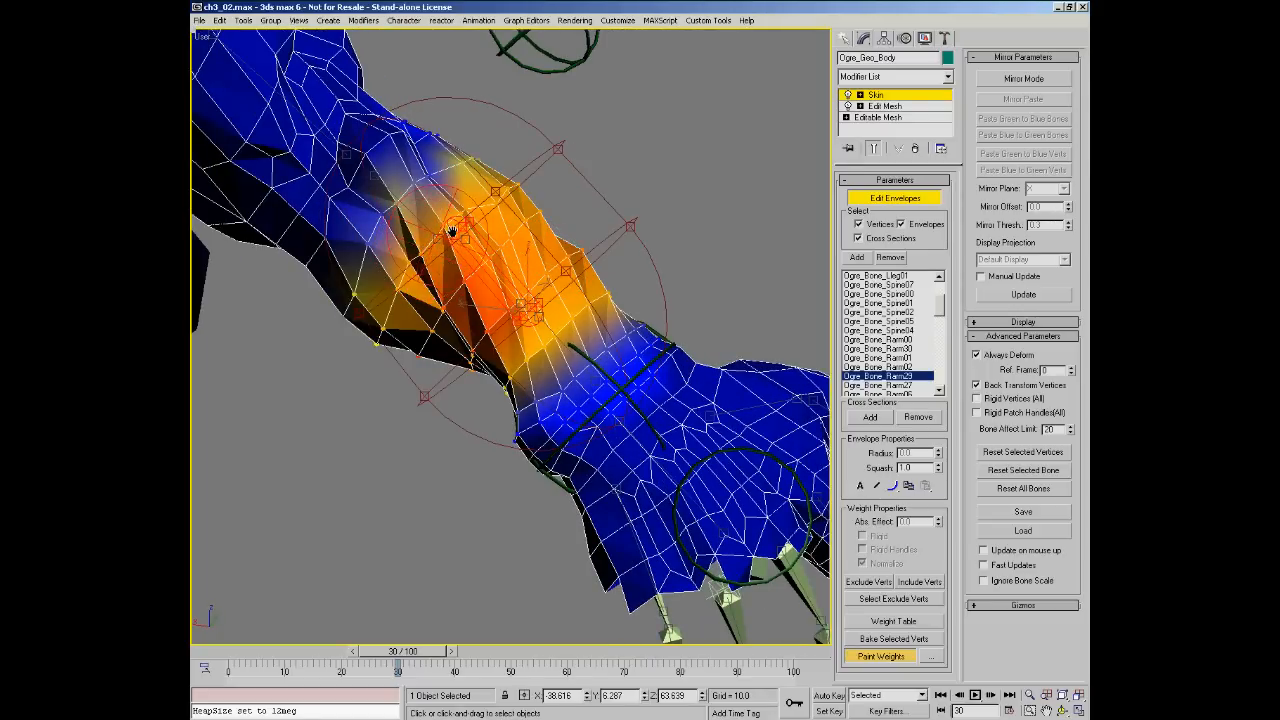
pyautogui.moveTo(427, 188)
pyautogui.keyDown('alt'); pyautogui.mouseDown(button='middle')
pyautogui.moveTo(407, 182)
pyautogui.moveTo(427, 185)
pyautogui.mouseUp(button='middle'); pyautogui.keyUp('alt')
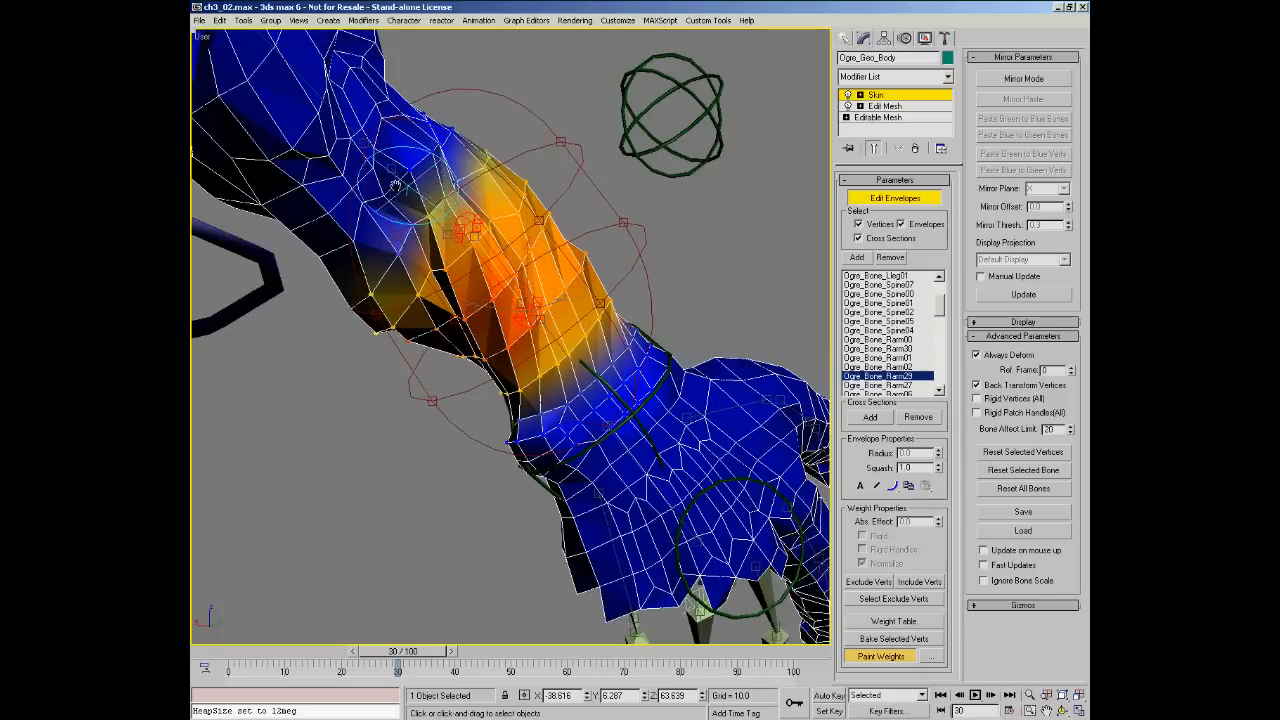
pyautogui.keyDown('alt'); pyautogui.moveTo(466, 216); pyautogui.dragTo(533, 247, button='middle'); pyautogui.keyUp('alt')
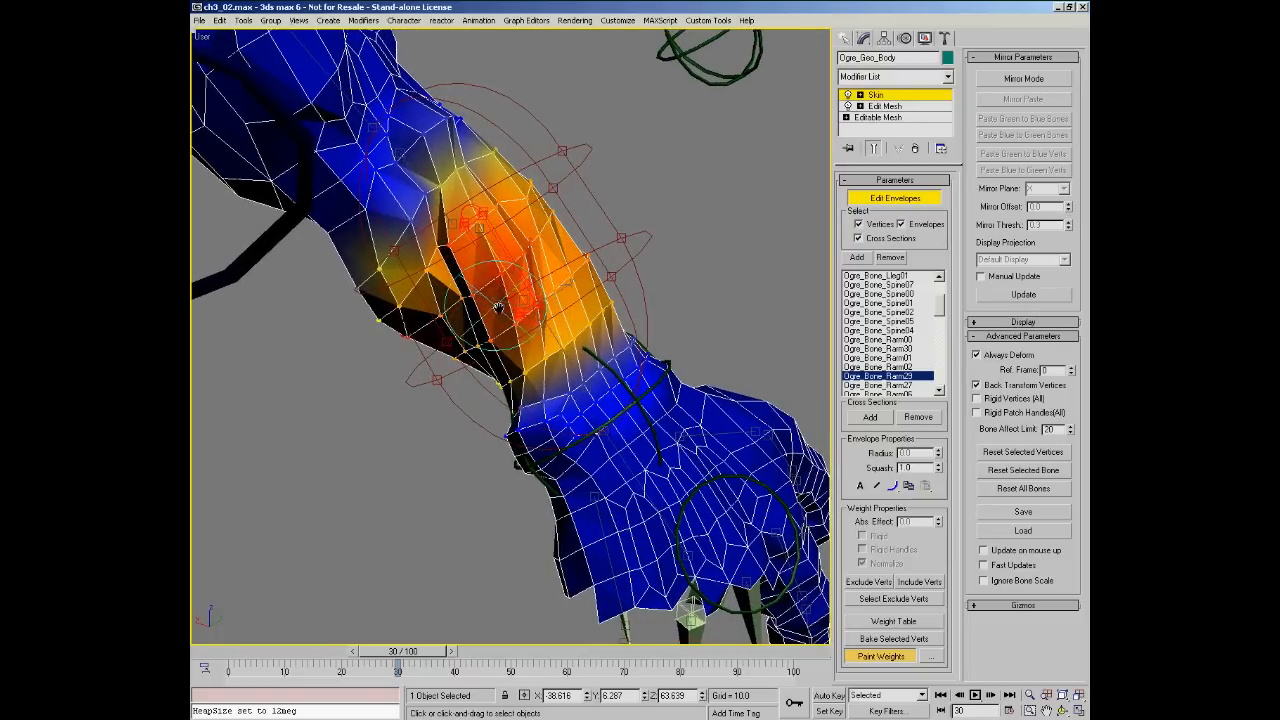
pyautogui.keyDown('alt'); pyautogui.moveTo(510, 306); pyautogui.dragTo(353, 618, button='middle'); pyautogui.keyUp('alt')
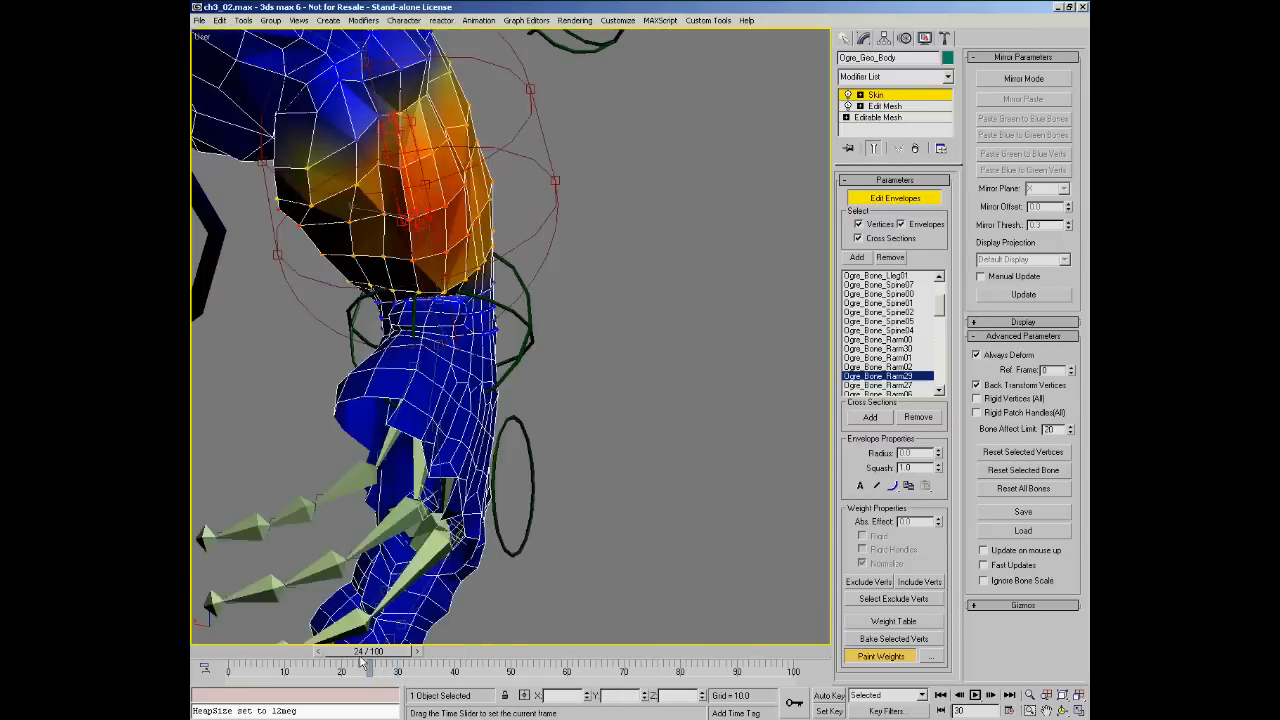